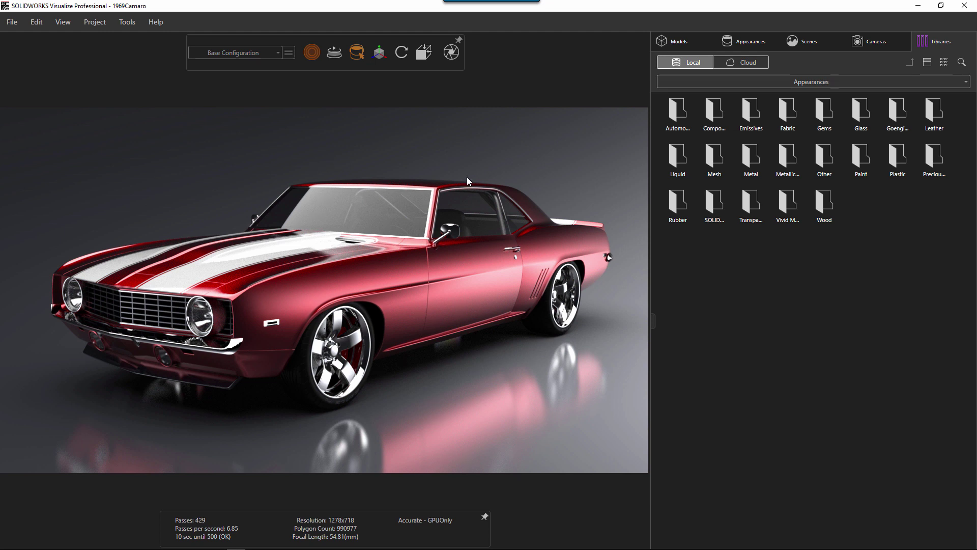
Show the project's Appearances list and widen the panel to three columns of materials.
click(678, 41)
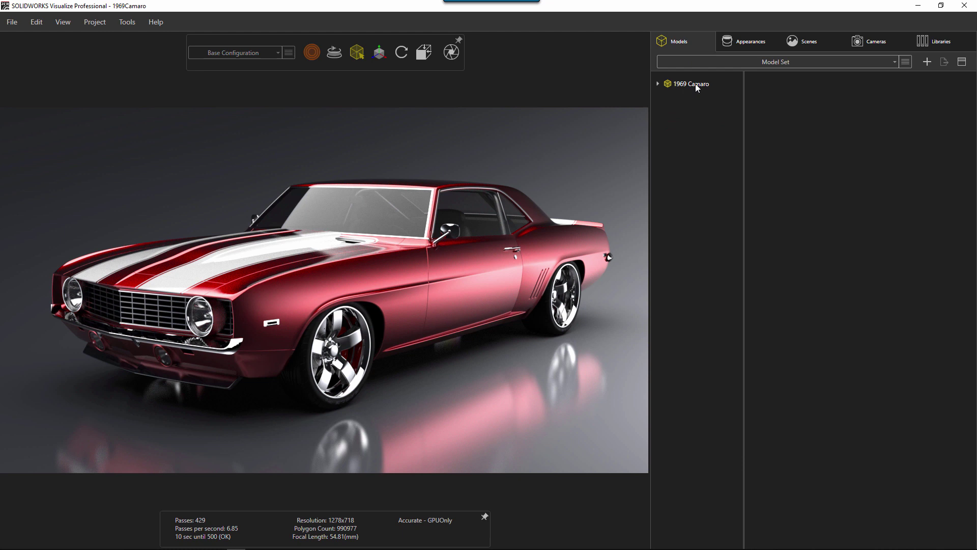
click(753, 41)
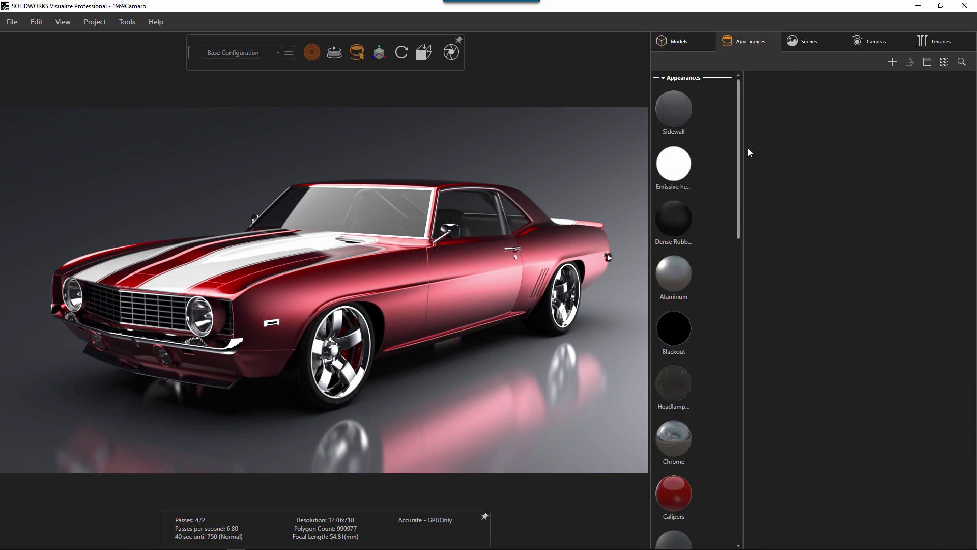
drag(749, 148, 842, 155)
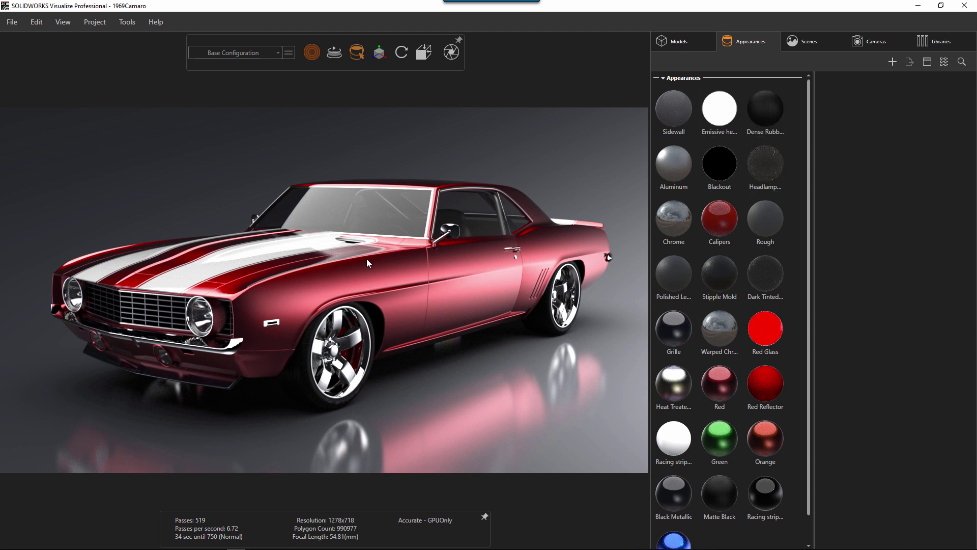
Apply Purple from the library's Metallic Paint folder to the Camaro body, then review the Appearances list.
click(946, 40)
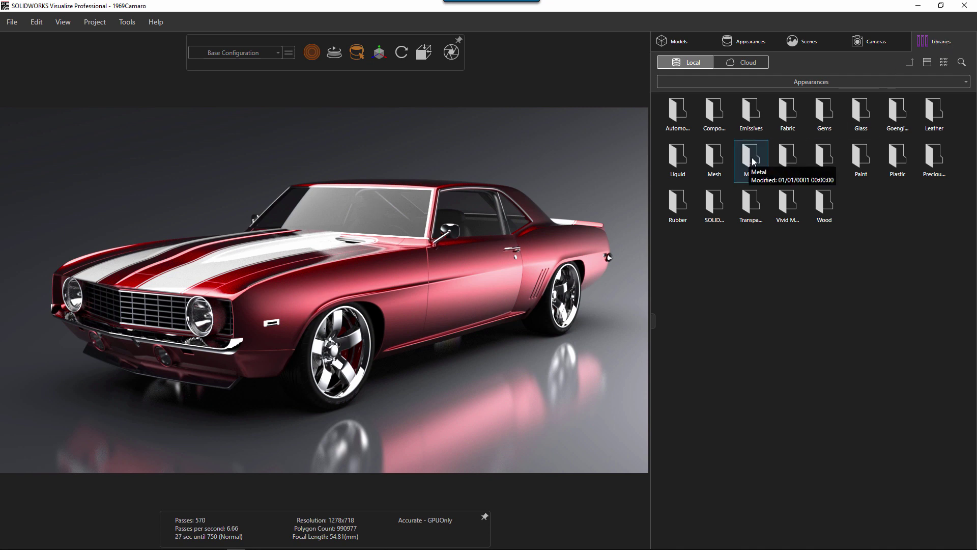
double_click(789, 155)
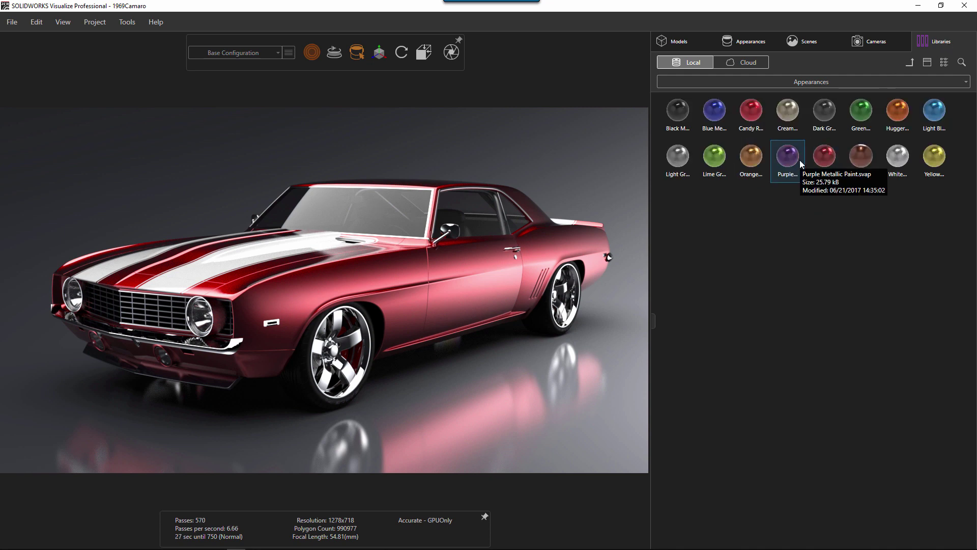
drag(793, 160, 401, 305)
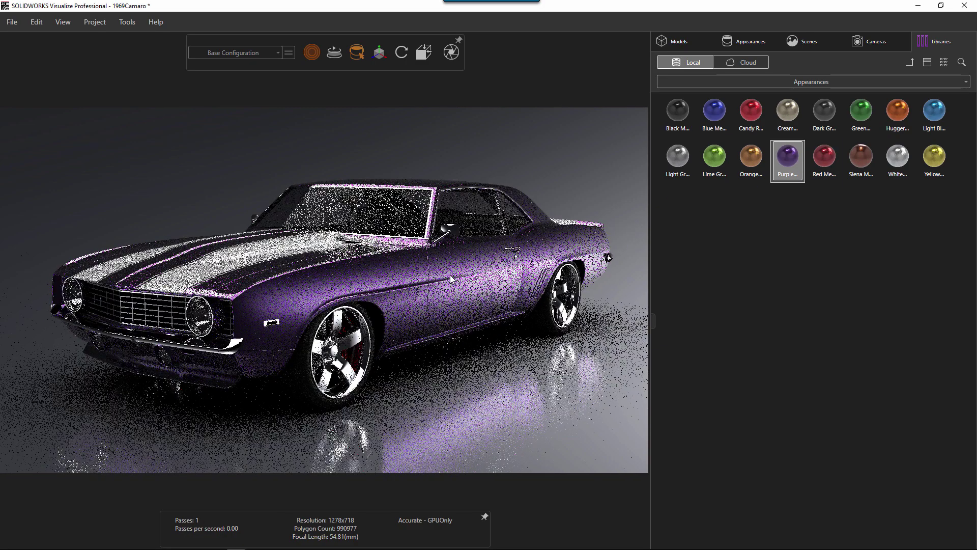
click(750, 41)
scroll(787, 461, down, 1)
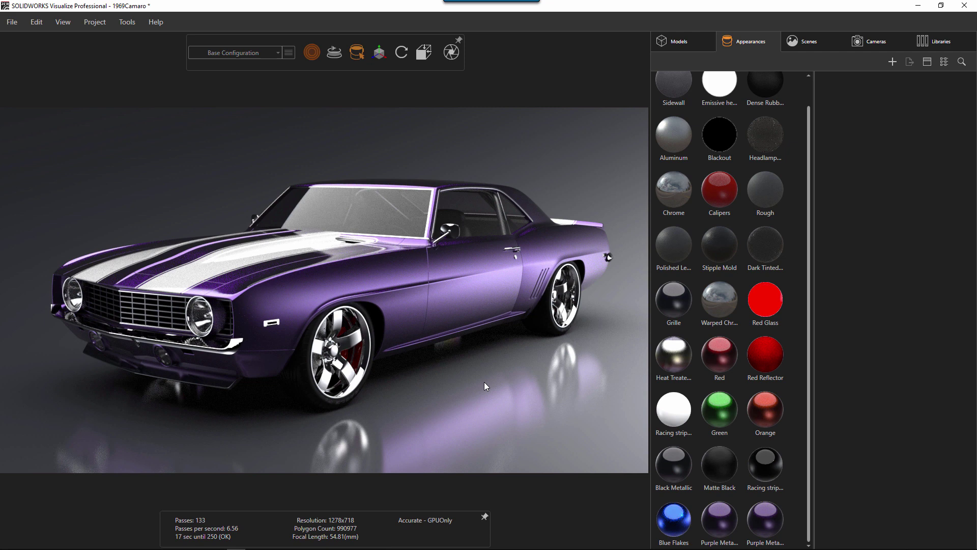
Delete the Route 66 Low Angle backplate from the scene.
click(816, 42)
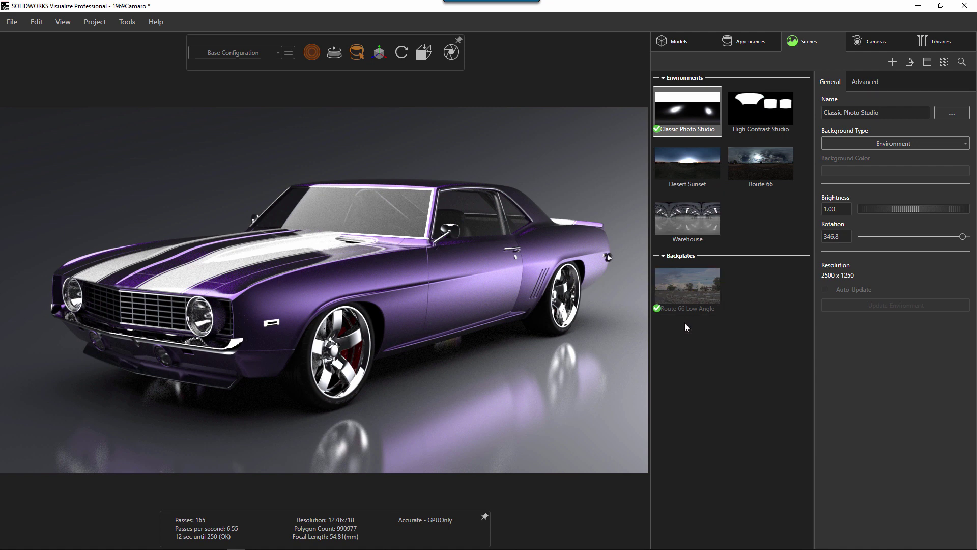
click(688, 296)
right_click(690, 295)
click(732, 330)
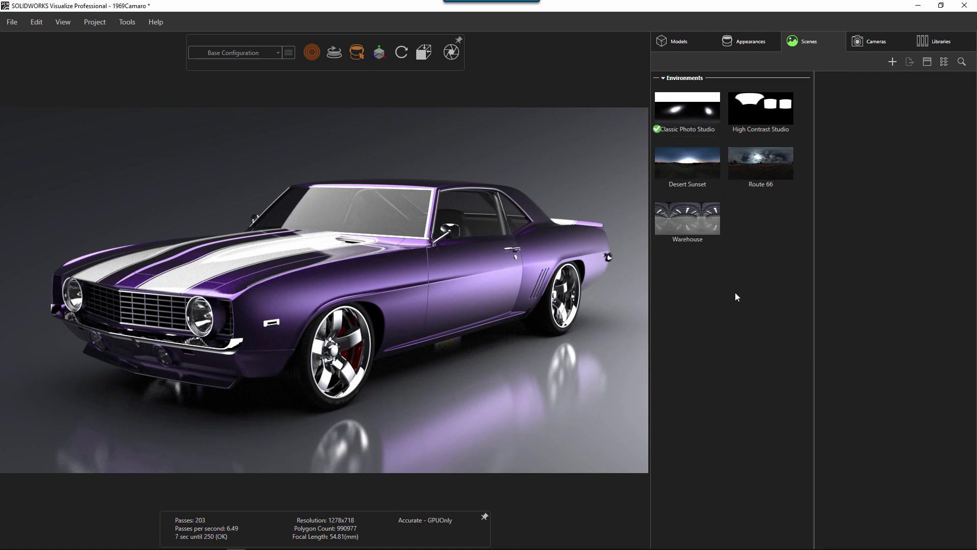
Add Studio Soft Grey 4.jpg and Studio Soft Grey 11.jpg as new backplates from the Studios plates folder.
right_click(736, 292)
click(781, 331)
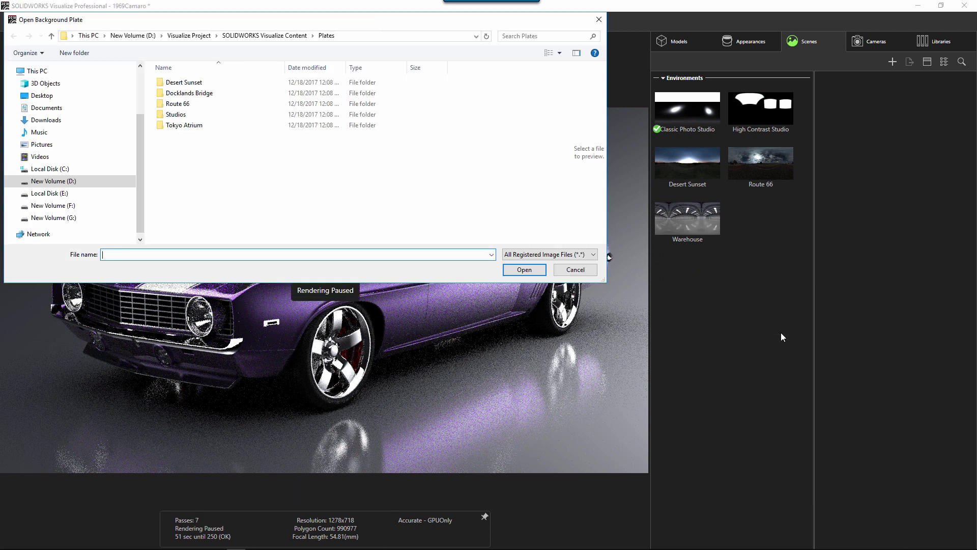
double_click(183, 114)
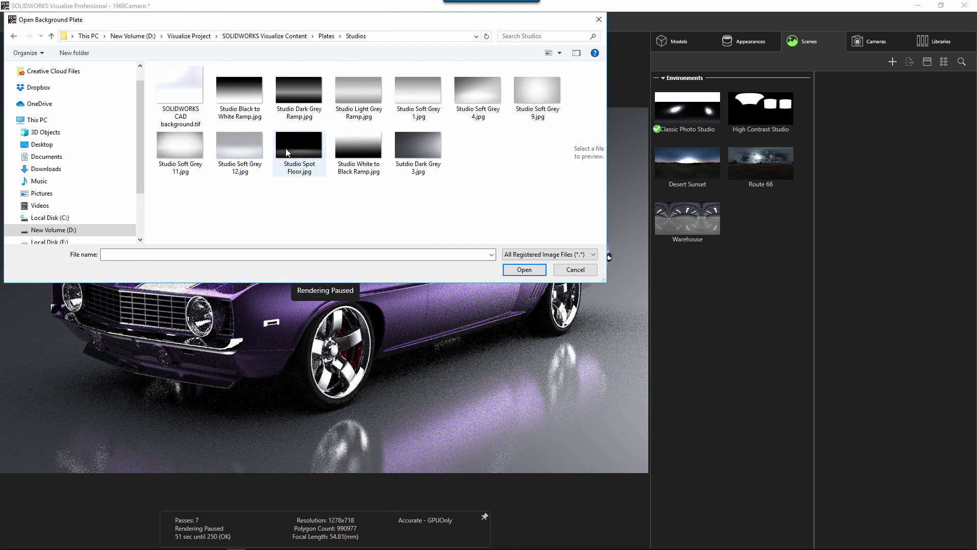
click(480, 88)
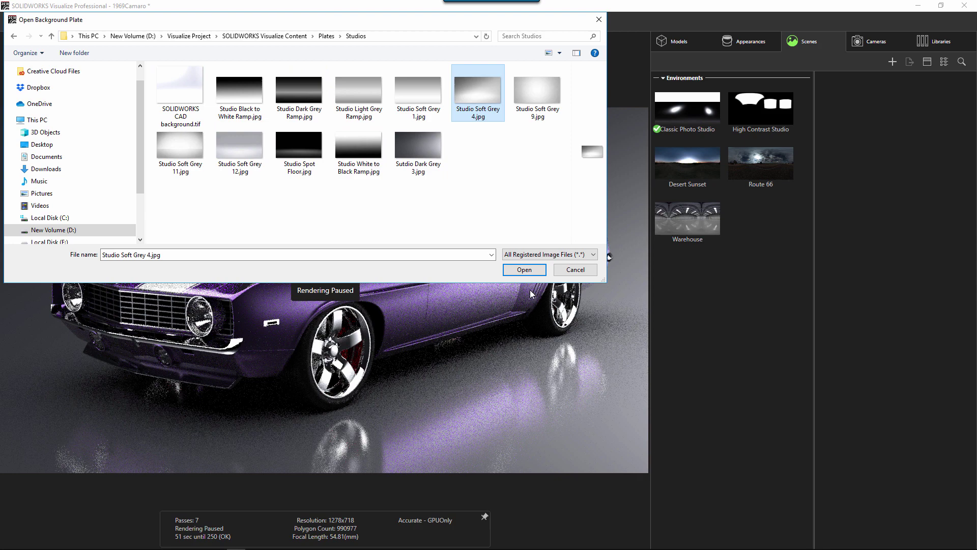
click(526, 271)
right_click(720, 344)
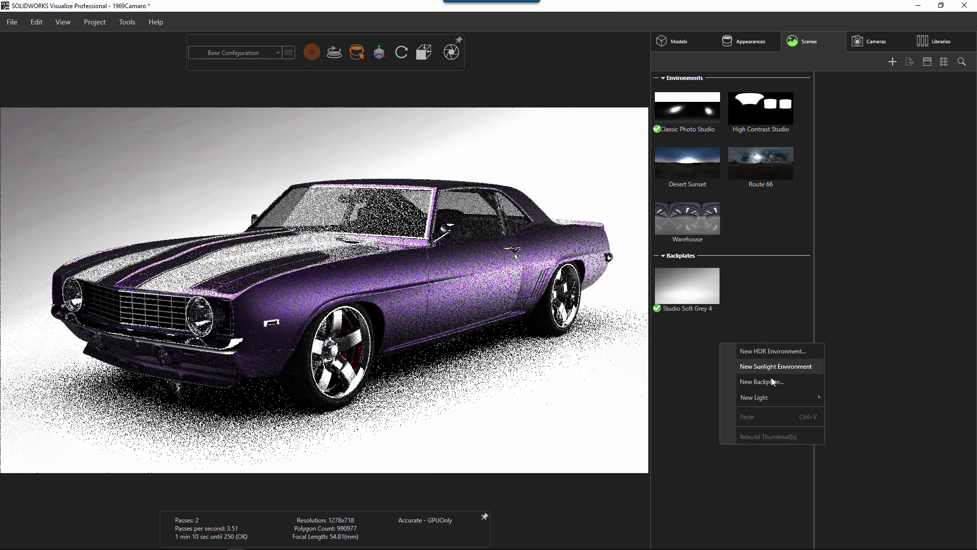
click(772, 382)
click(180, 147)
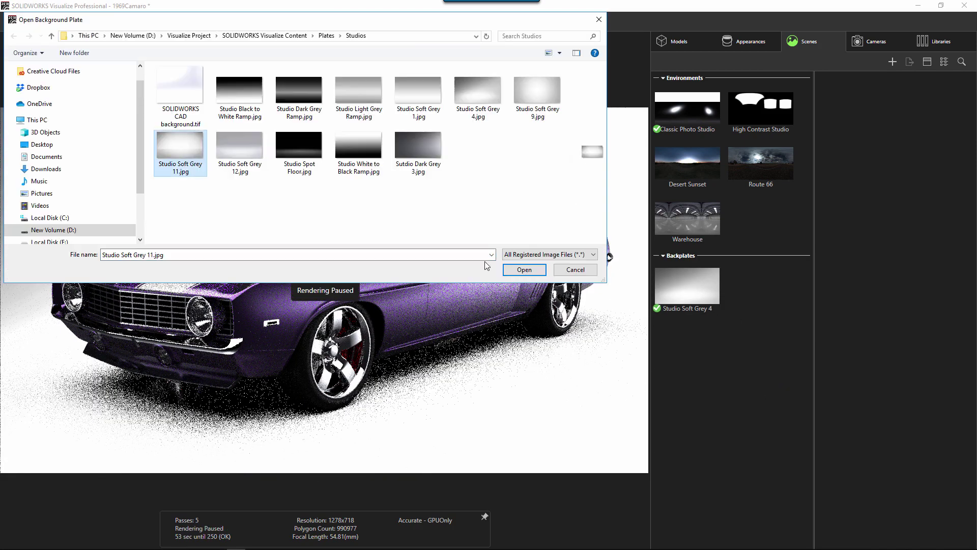
click(525, 270)
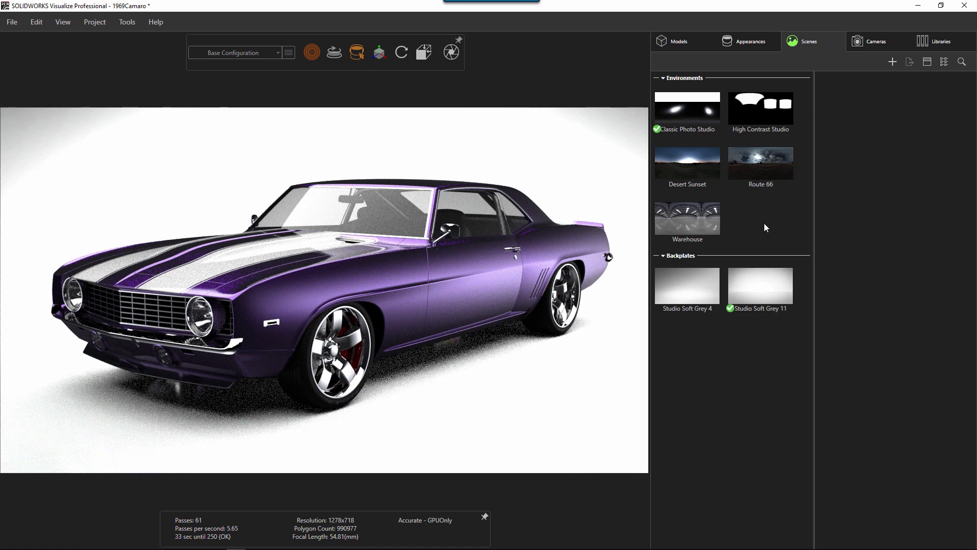
Add the Low Key Studio and Dazzler environments from the library, applying Dazzler to the scene.
click(942, 42)
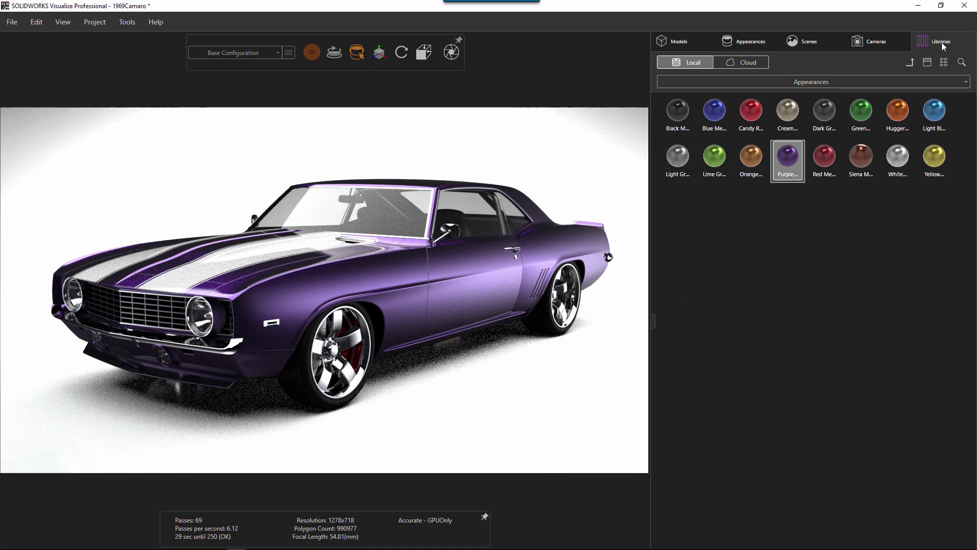
click(909, 63)
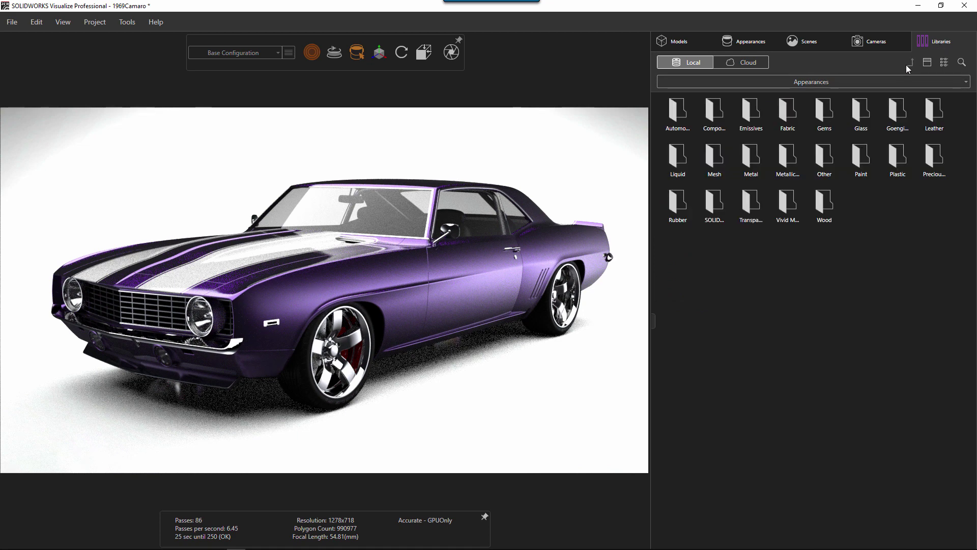
click(761, 83)
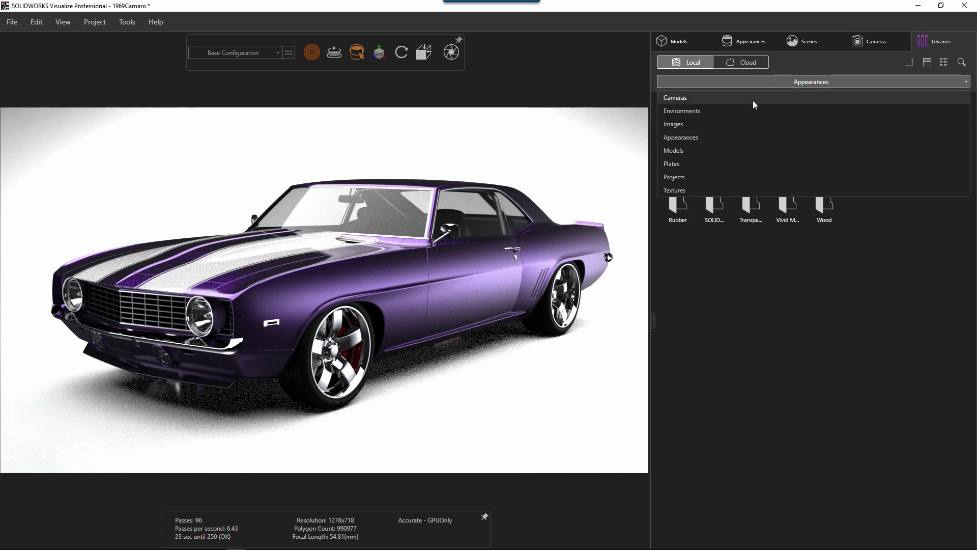
click(753, 103)
drag(825, 152, 541, 147)
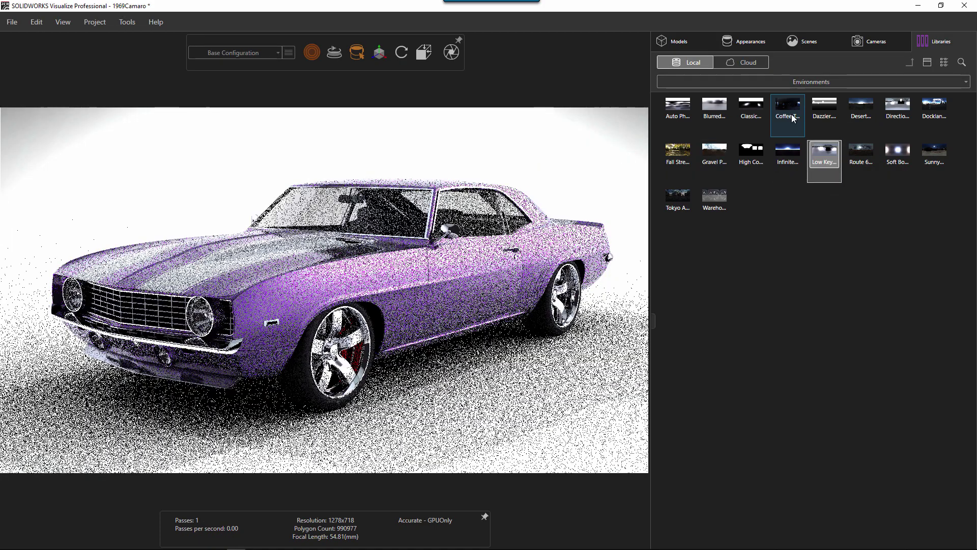
drag(827, 104, 543, 144)
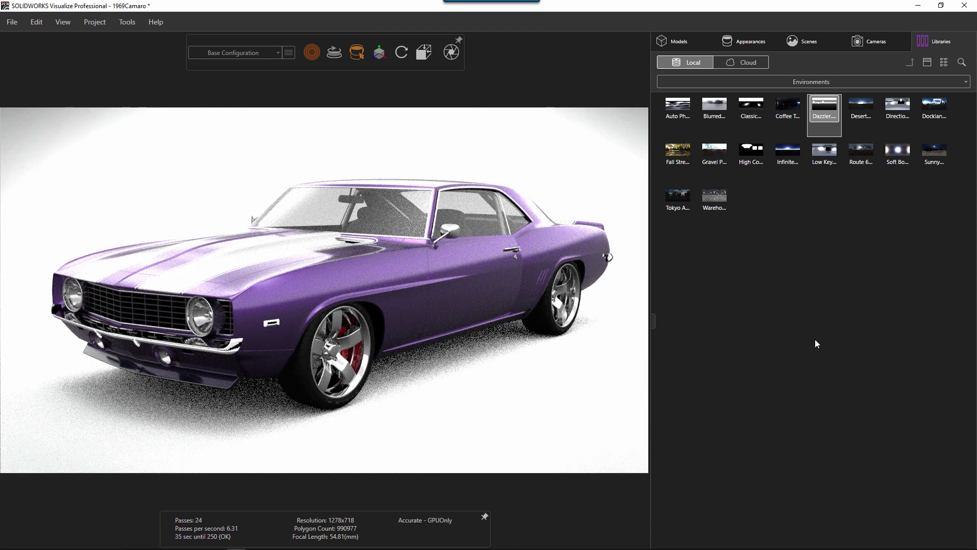
Delete the Route 66 and Desert Sunset environments from the scene.
click(807, 41)
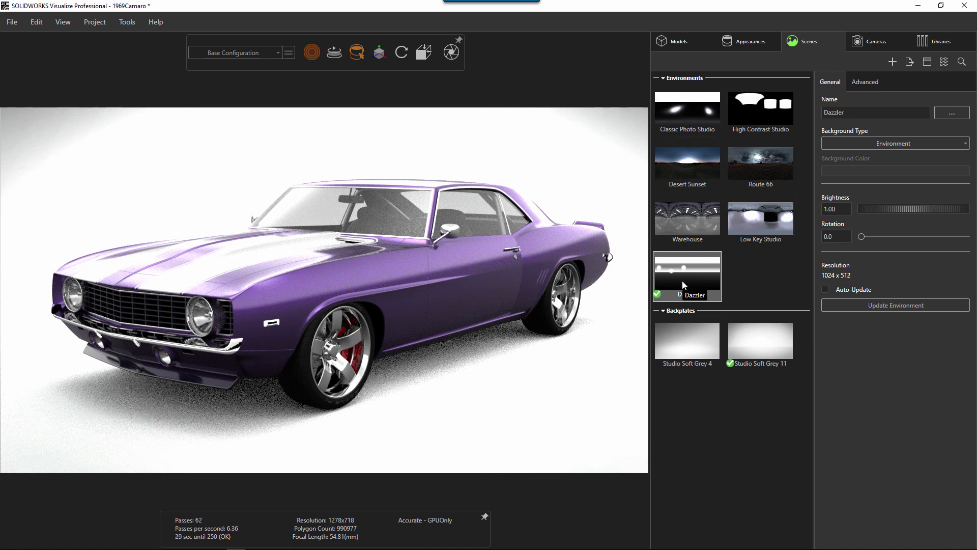
click(757, 183)
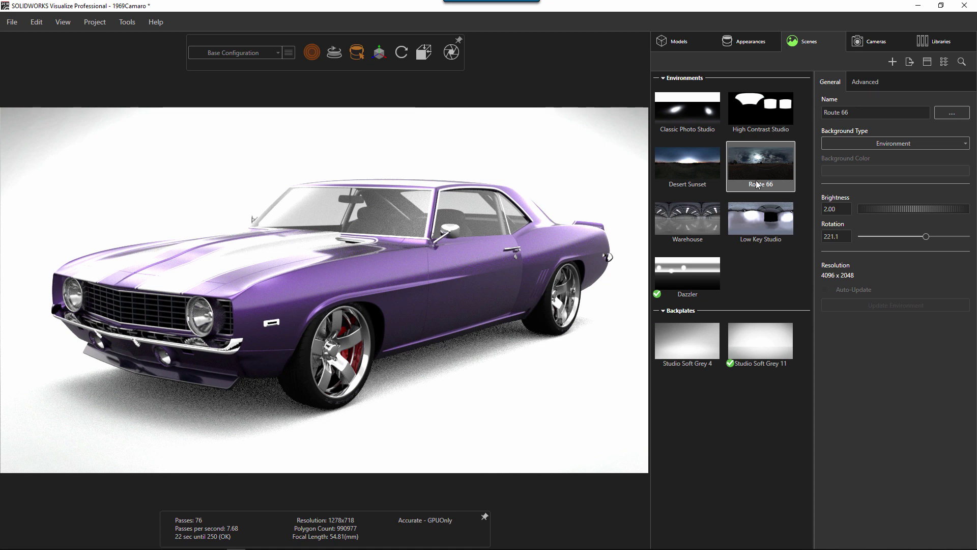
key(Delete)
click(704, 166)
key(Delete)
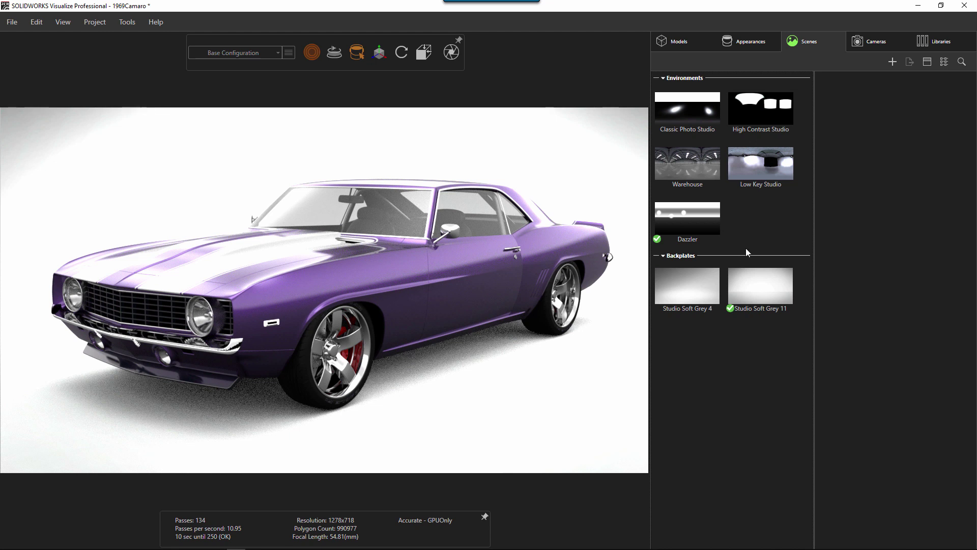
Activate the Route 66, Bloom Filter and Camera filter cameras in turn, ending with FREE active.
click(873, 39)
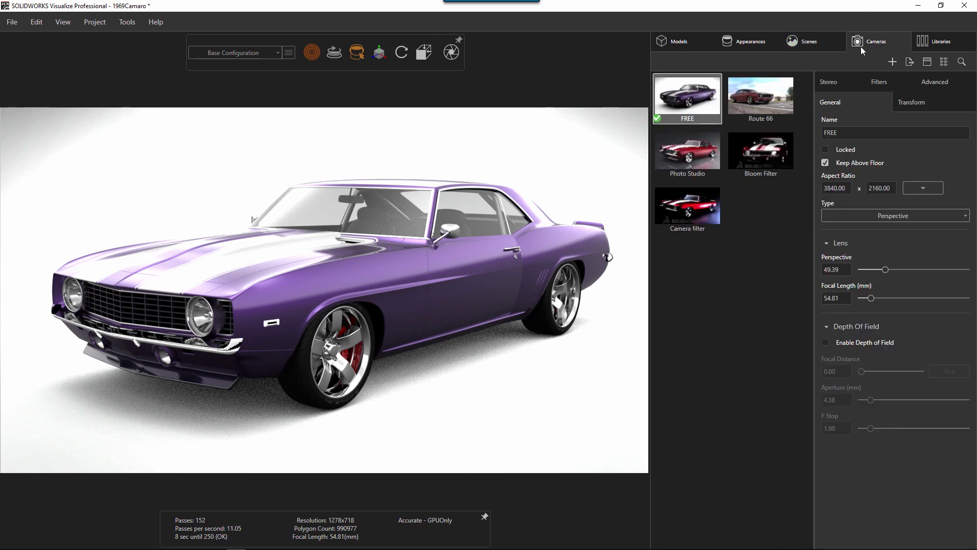
click(760, 98)
double_click(759, 98)
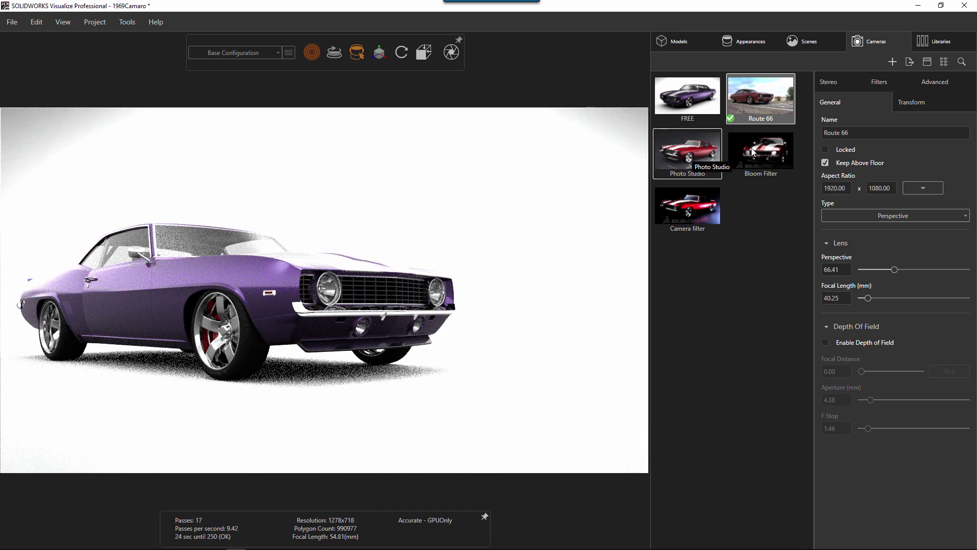
double_click(753, 150)
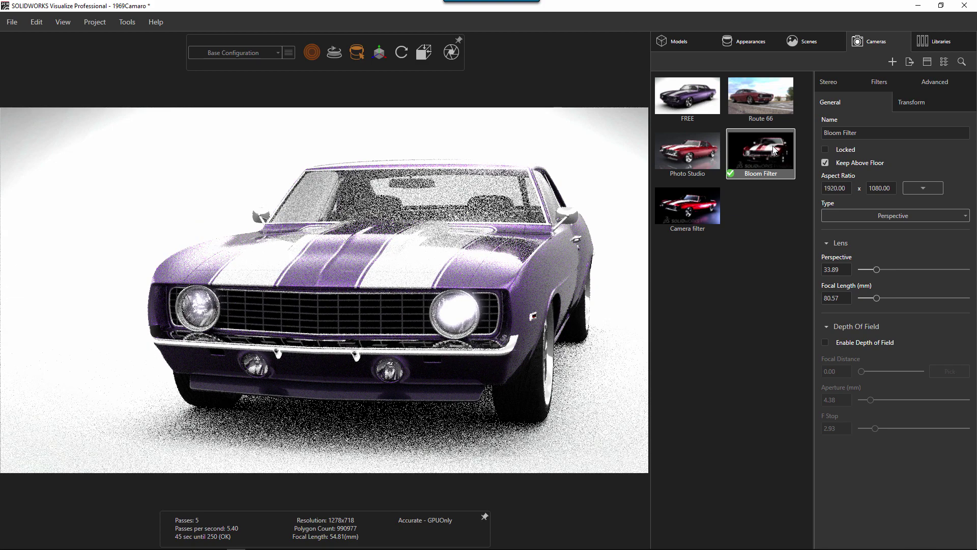
double_click(697, 216)
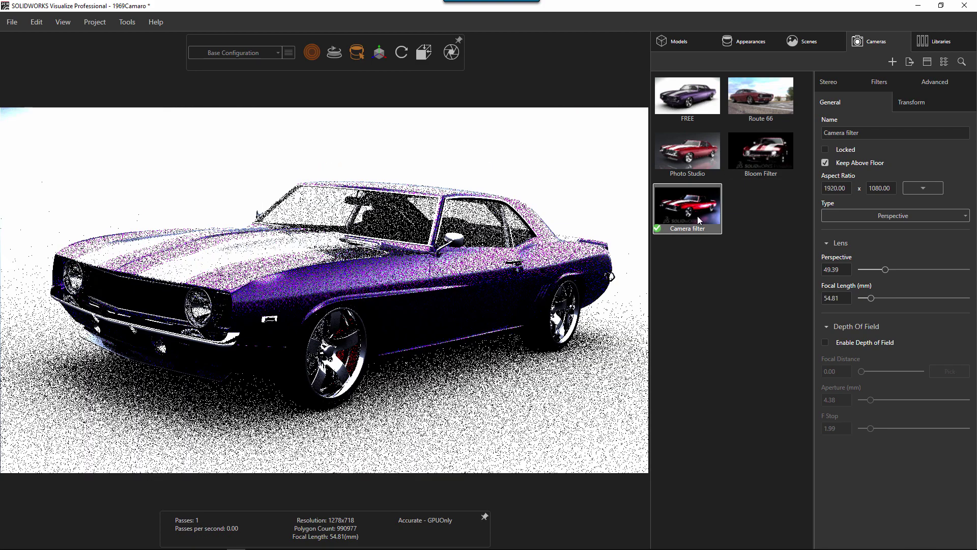
click(754, 219)
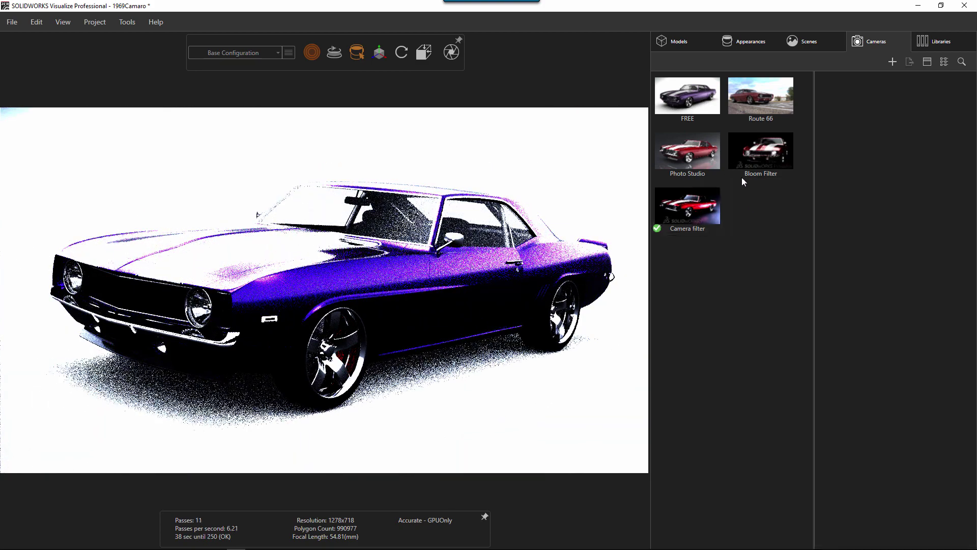
double_click(701, 95)
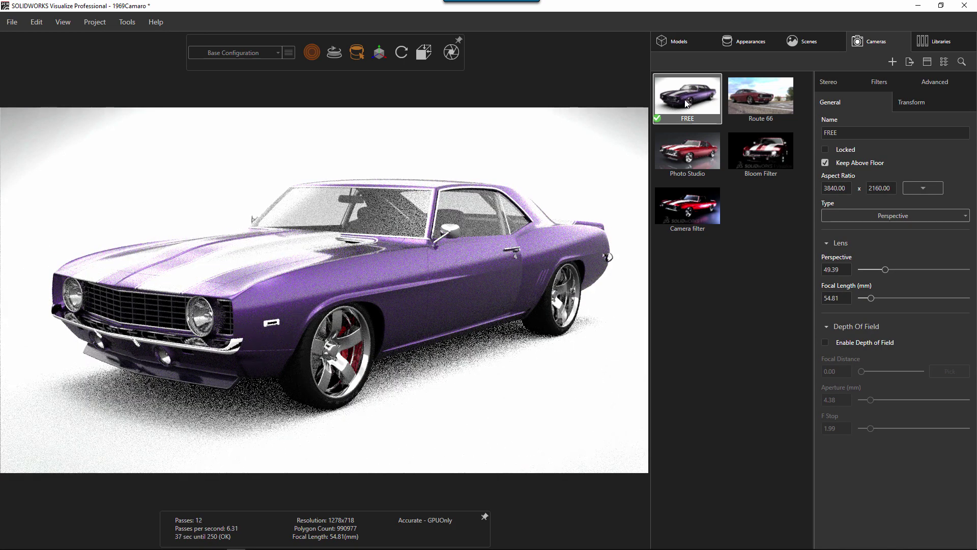
Add two new cameras: FREE 2 set to a side view and FREE 3 to a front view.
double_click(766, 212)
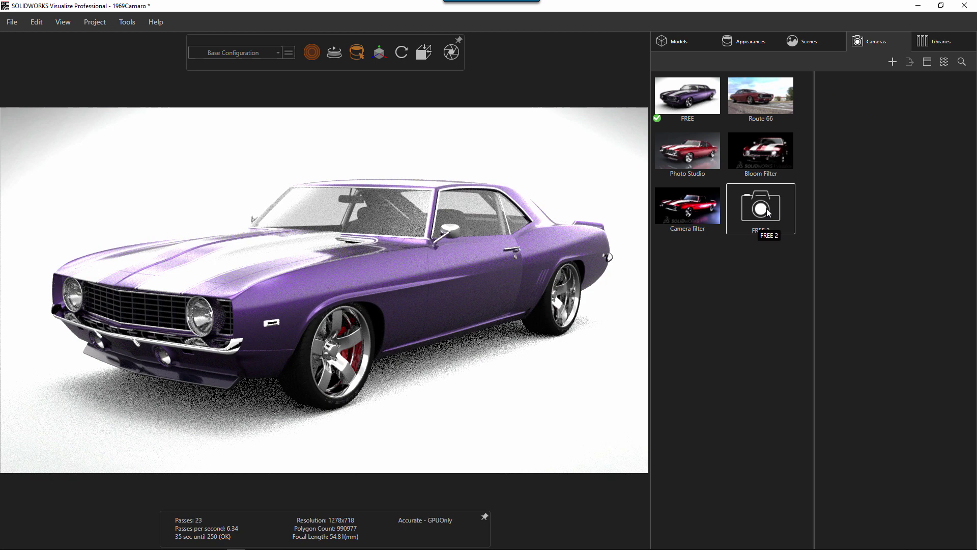
double_click(770, 215)
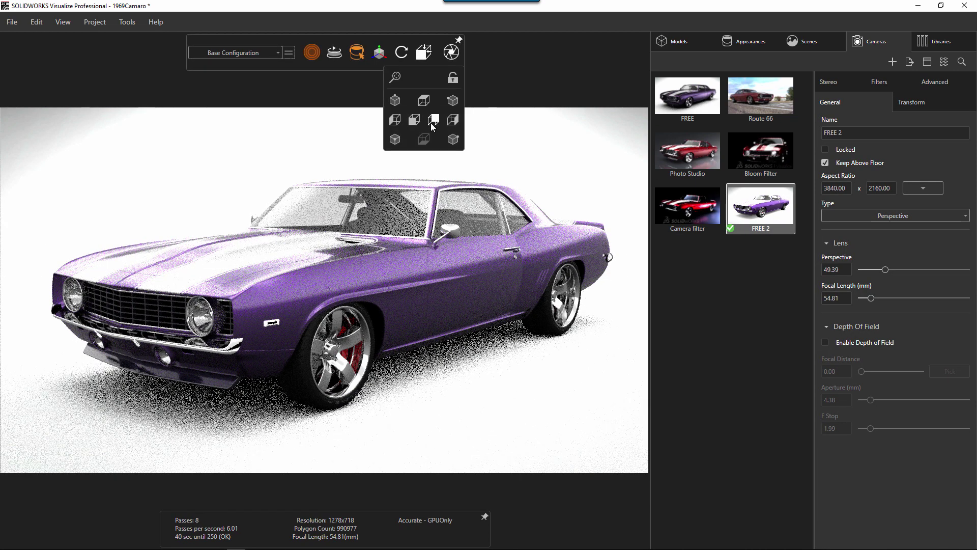
click(414, 122)
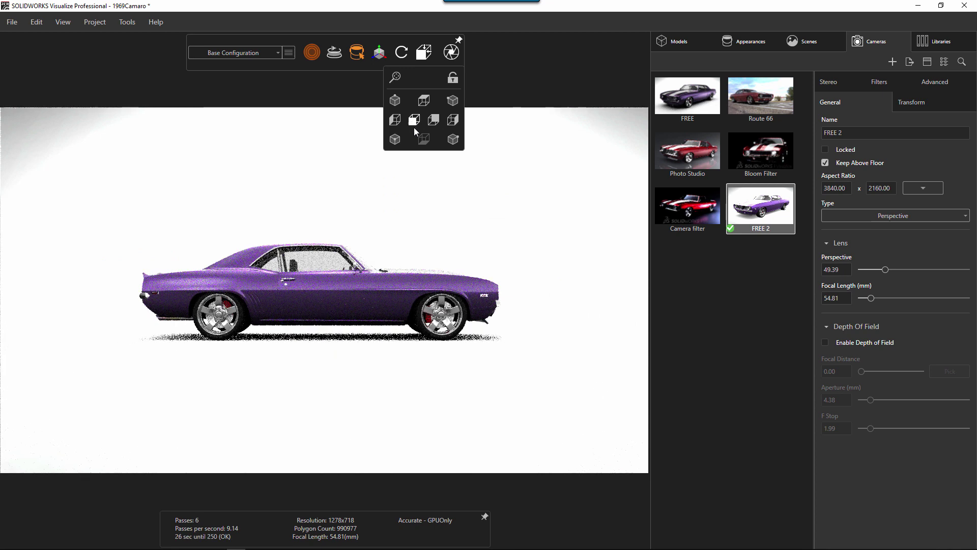
click(746, 279)
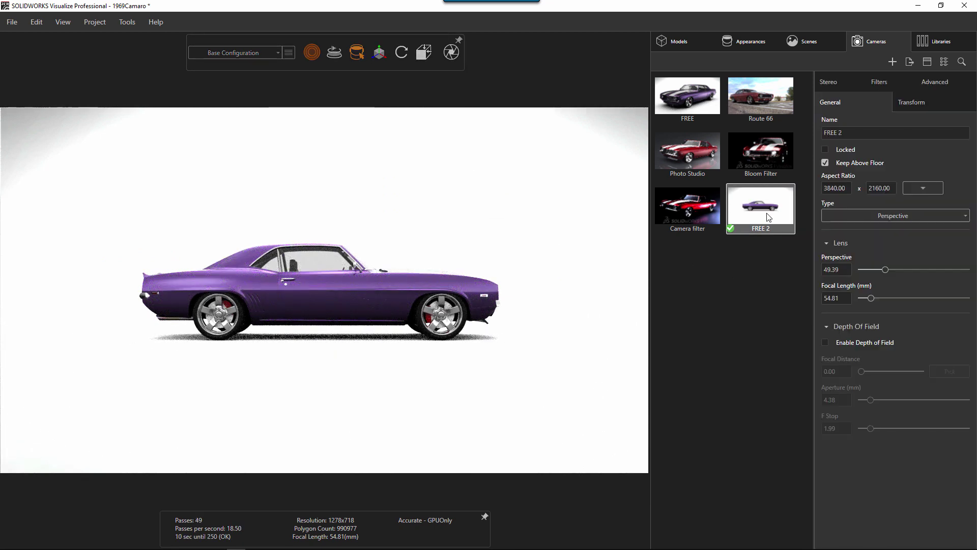
double_click(727, 294)
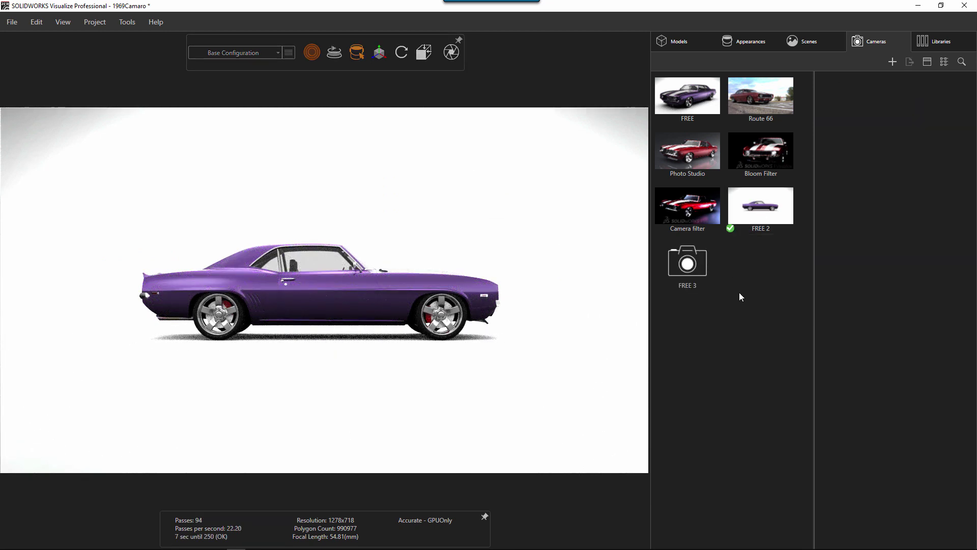
click(693, 271)
double_click(685, 271)
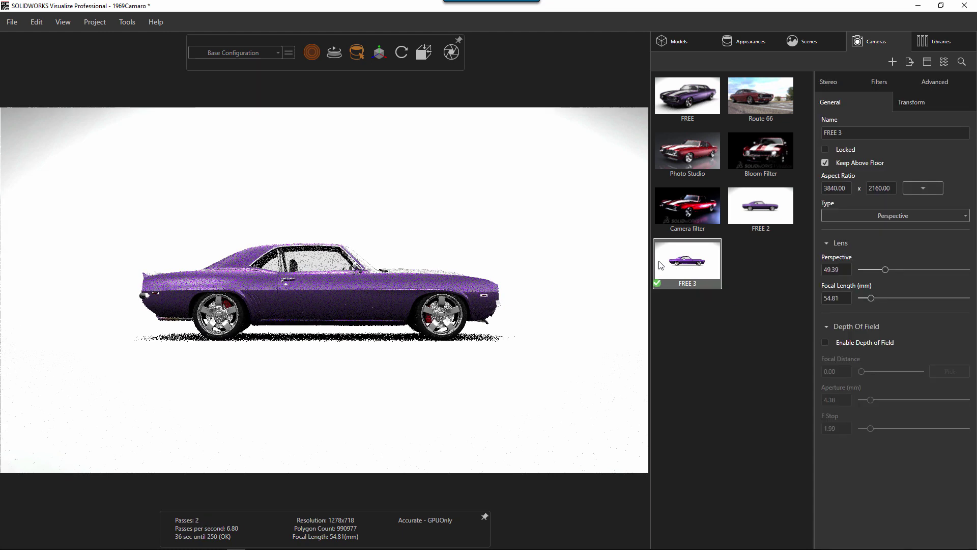
click(424, 52)
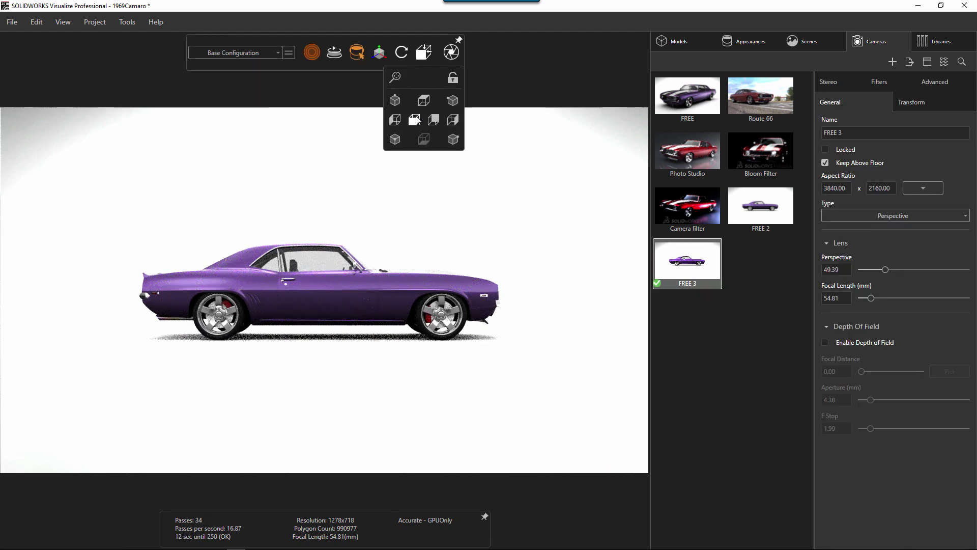
click(436, 121)
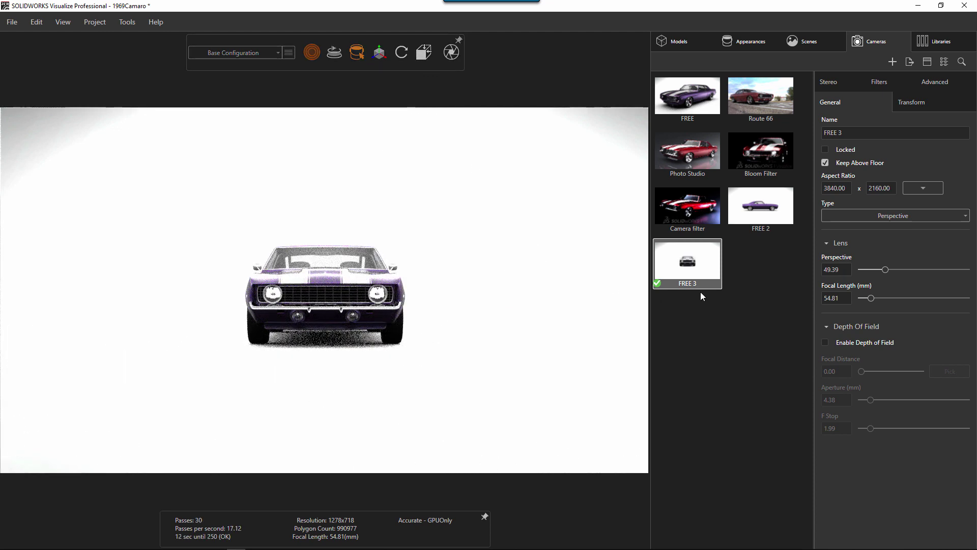
Rename camera FREE 2 to 'Right' and FREE 3 to 'Front'.
click(762, 232)
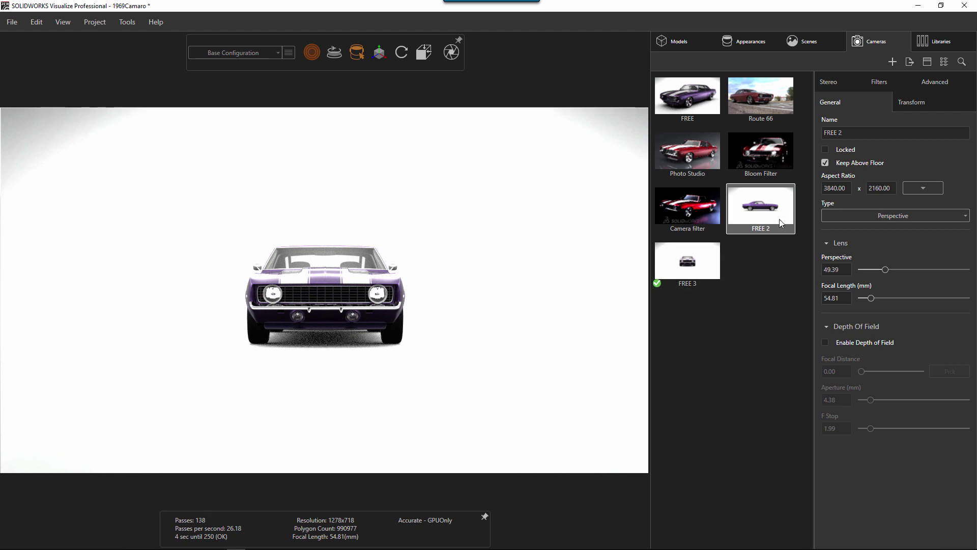
click(849, 132)
key(ctrl+a)
text(Front)
key(BackSpace)
key(BackSpace)
key(BackSpace)
text(Right)
click(687, 261)
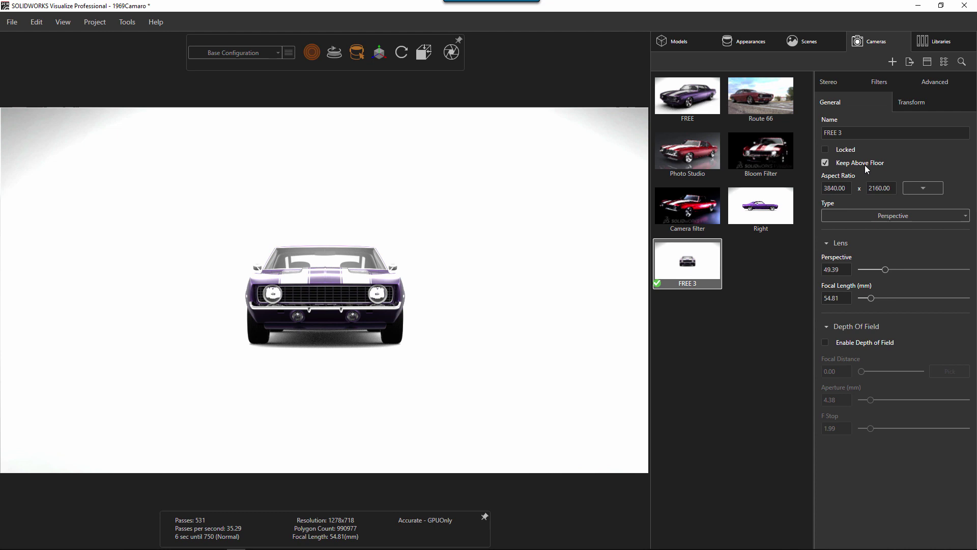
text(Front)
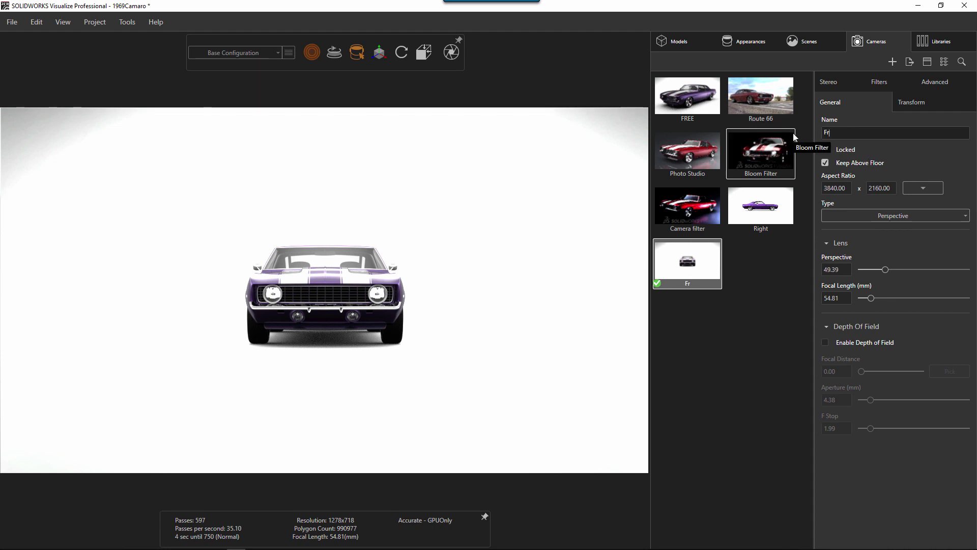
click(767, 357)
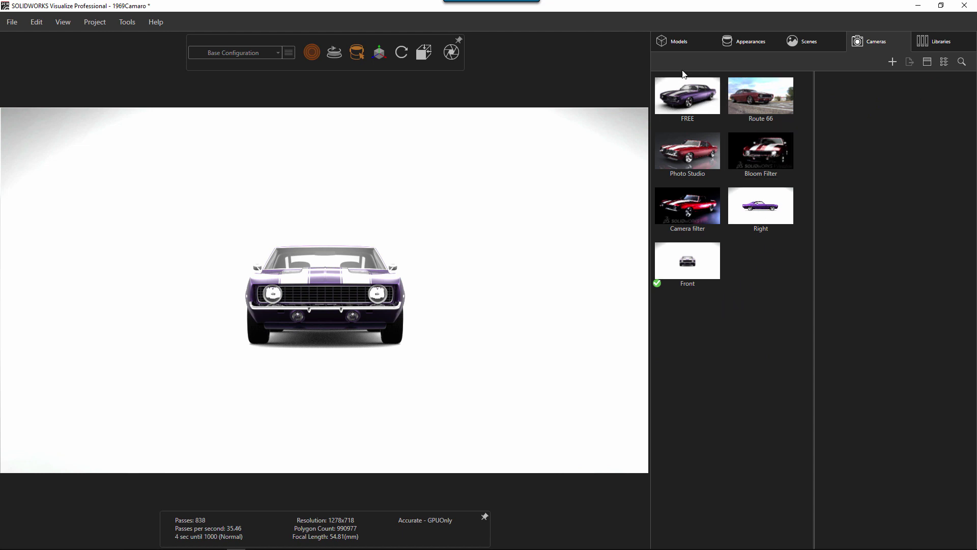
Add a new light in the scene, targeted at the front of the car.
click(679, 42)
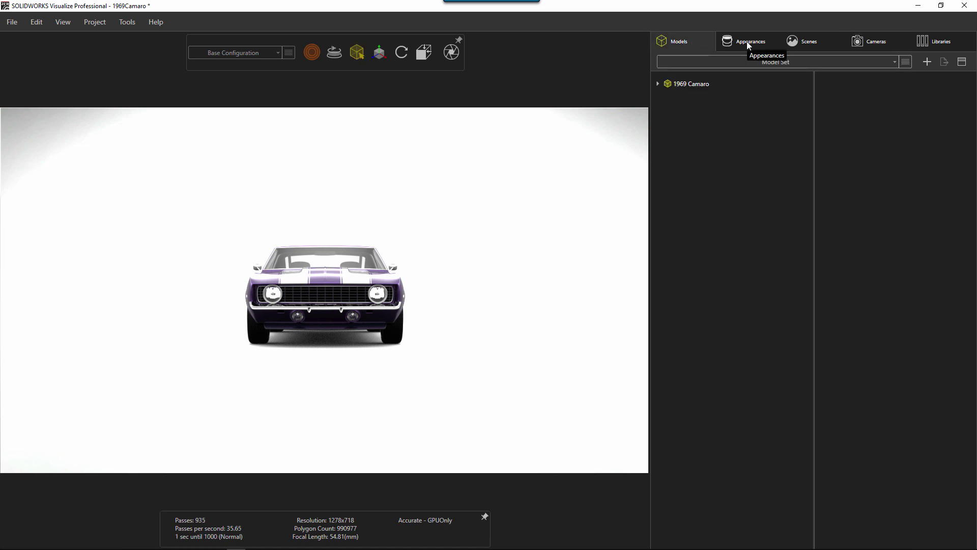
click(810, 41)
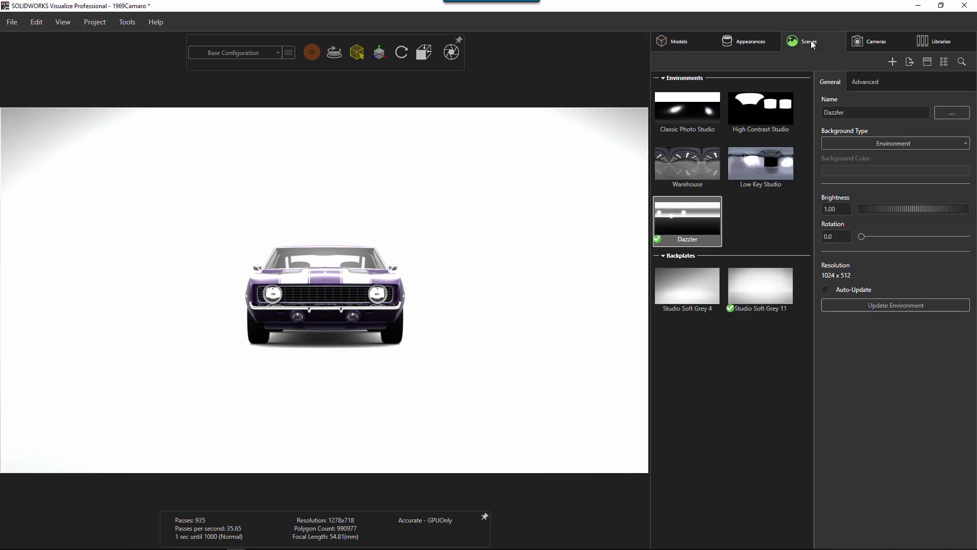
right_click(737, 406)
mouse_move(784, 463)
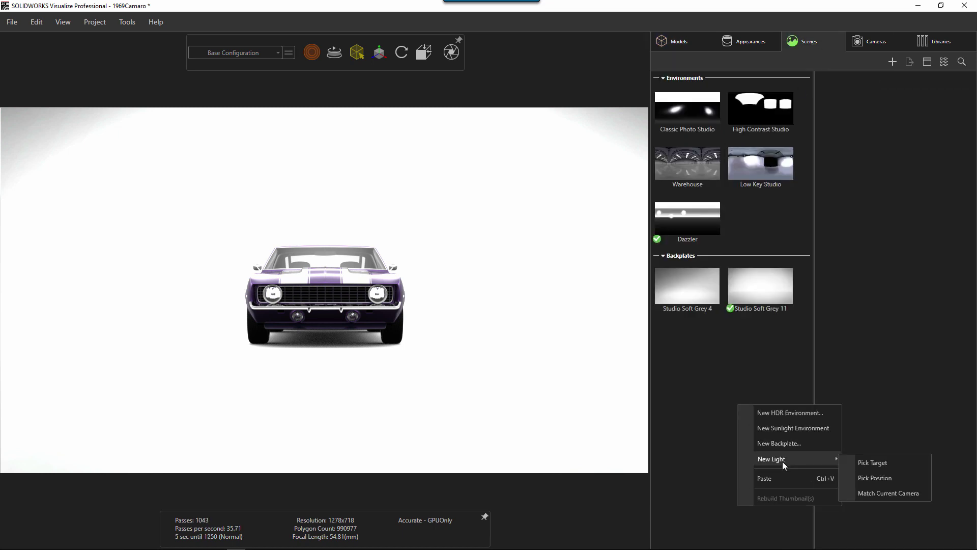
click(885, 462)
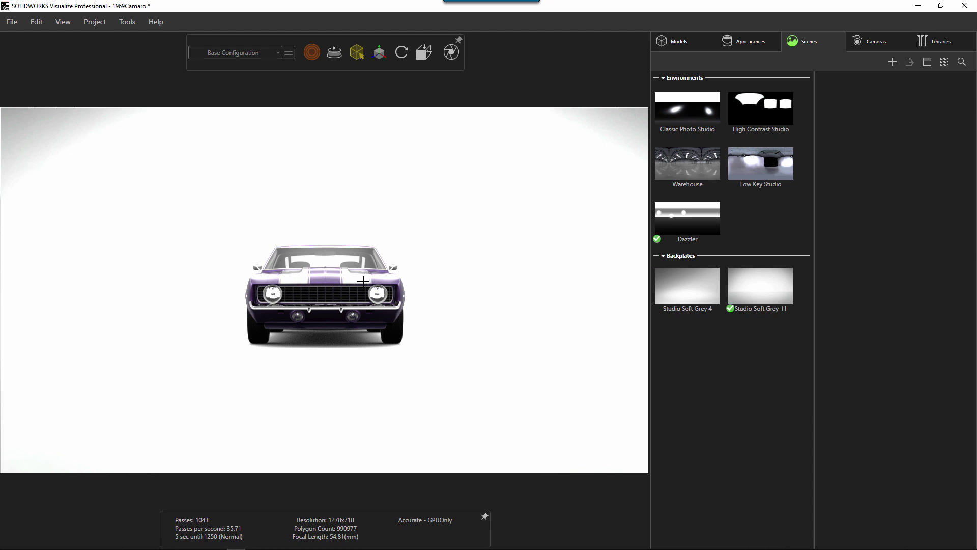
click(378, 259)
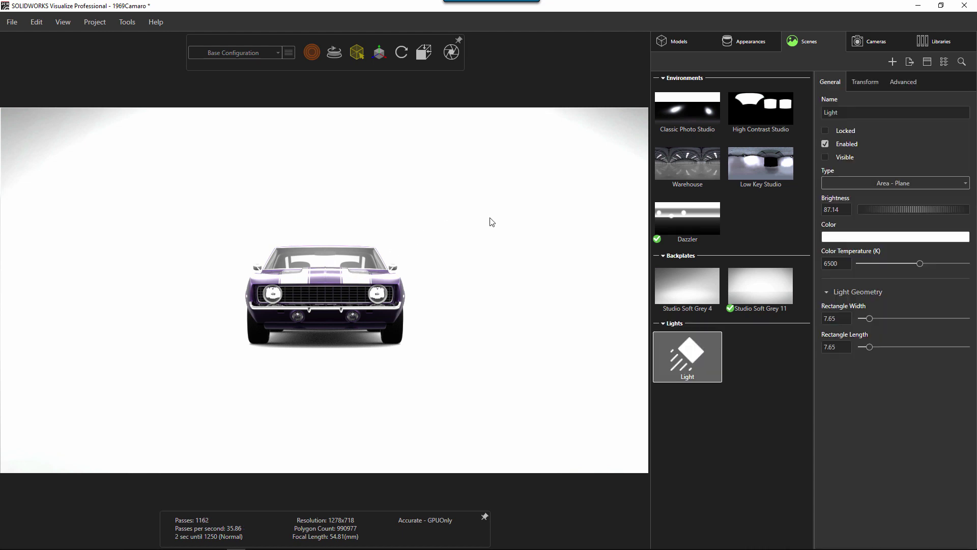
Change the light to an Area - Tube type with cylinder length 26.01.
click(860, 237)
click(871, 183)
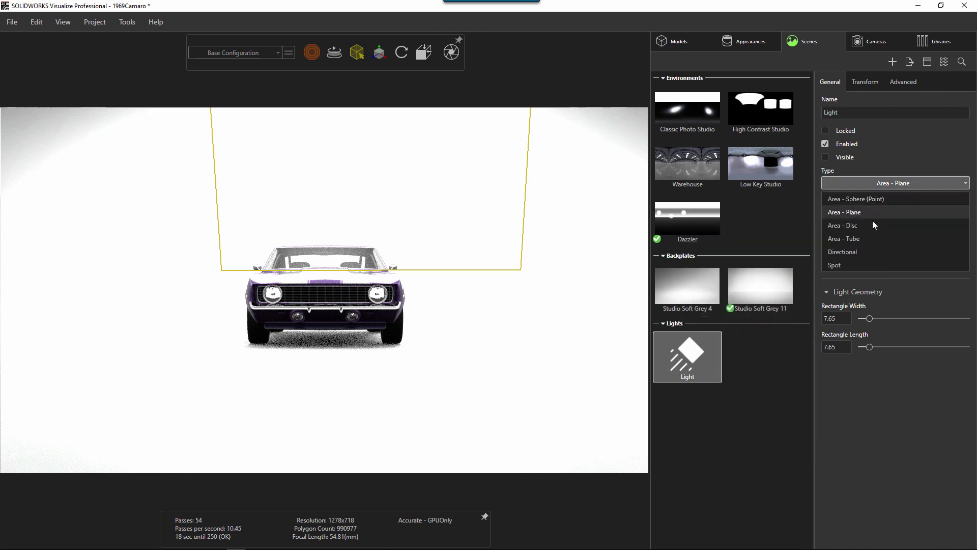
click(871, 240)
drag(869, 346, 842, 319)
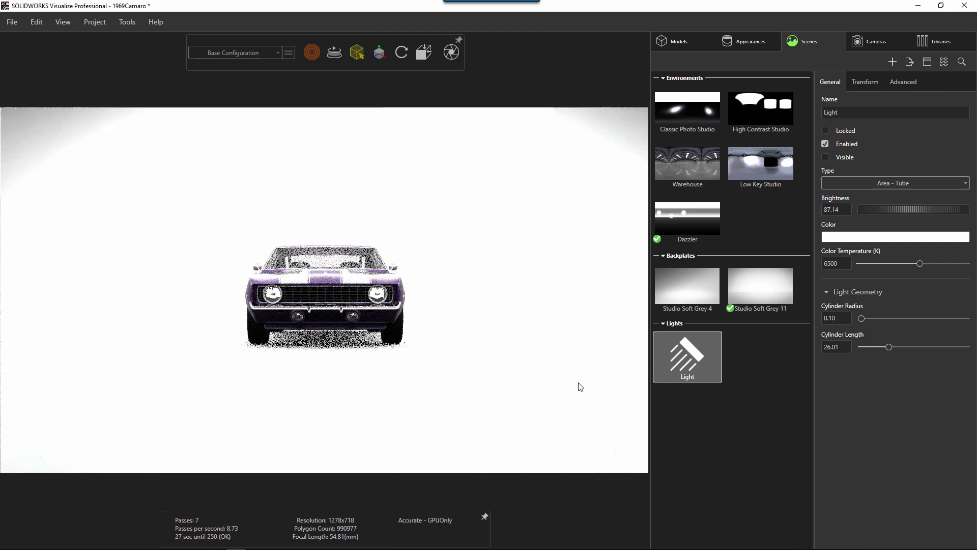
click(744, 437)
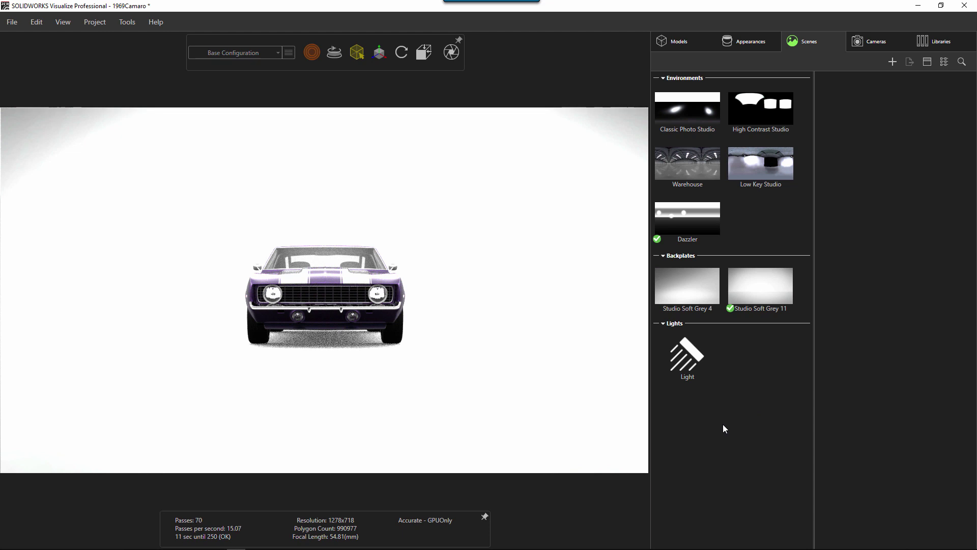
Delete the 1969 Camaro model, then check the Appearances, Scenes and Cameras lists.
click(682, 43)
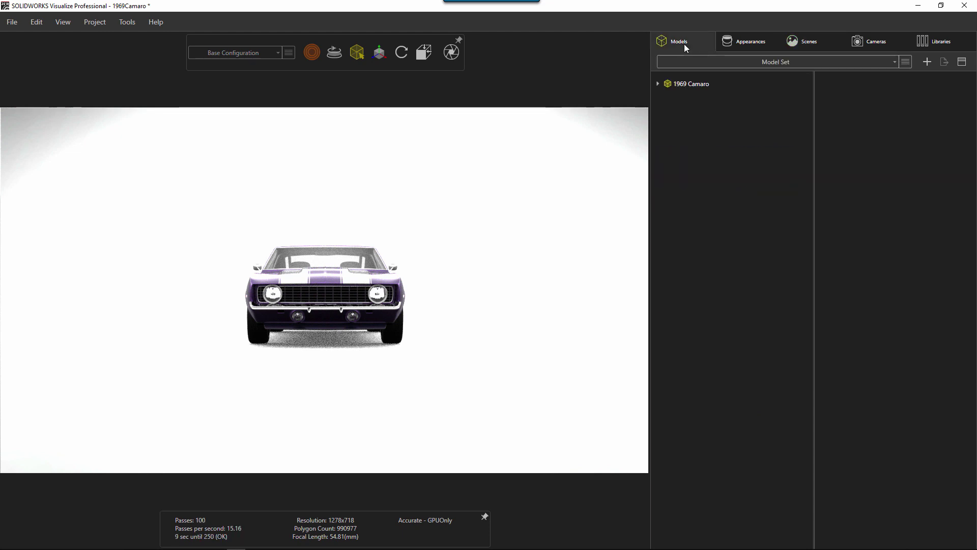
right_click(688, 84)
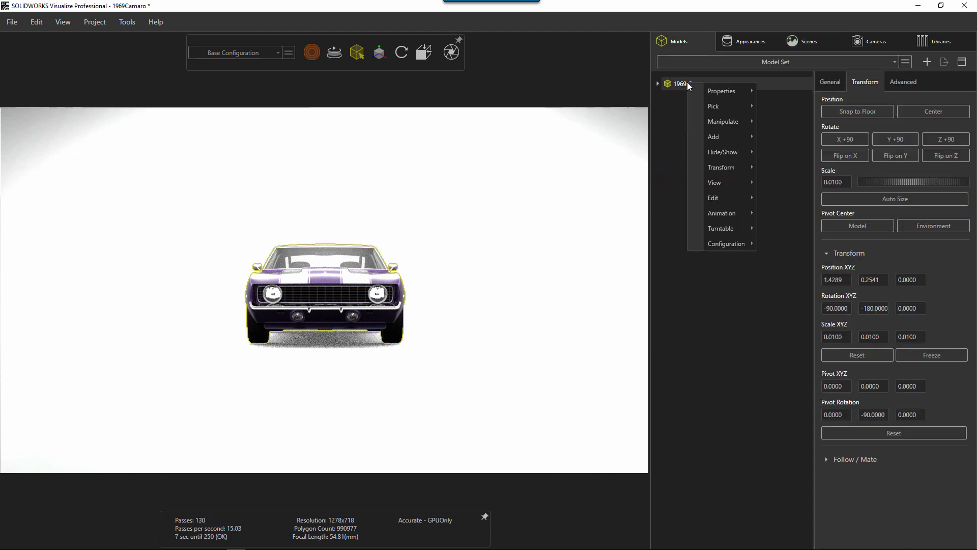
click(682, 85)
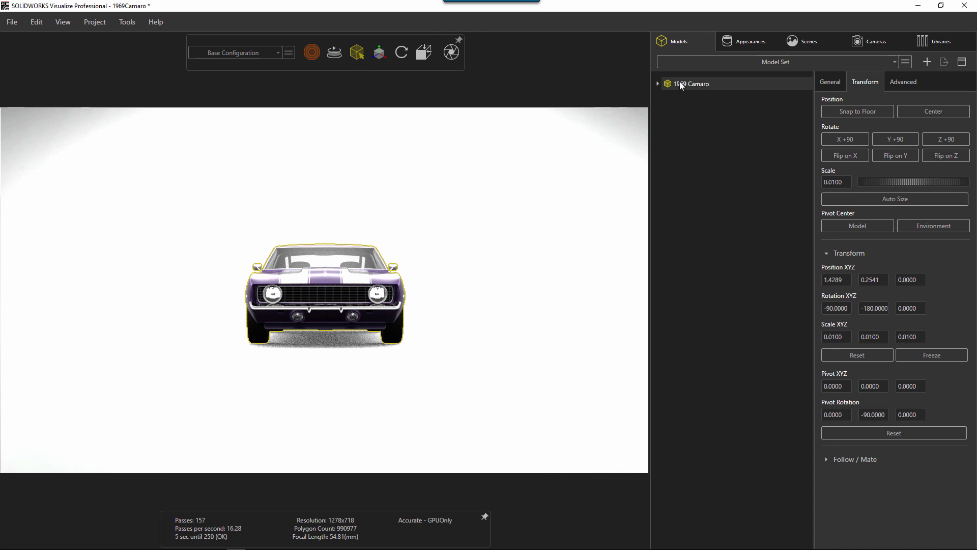
key(Delete)
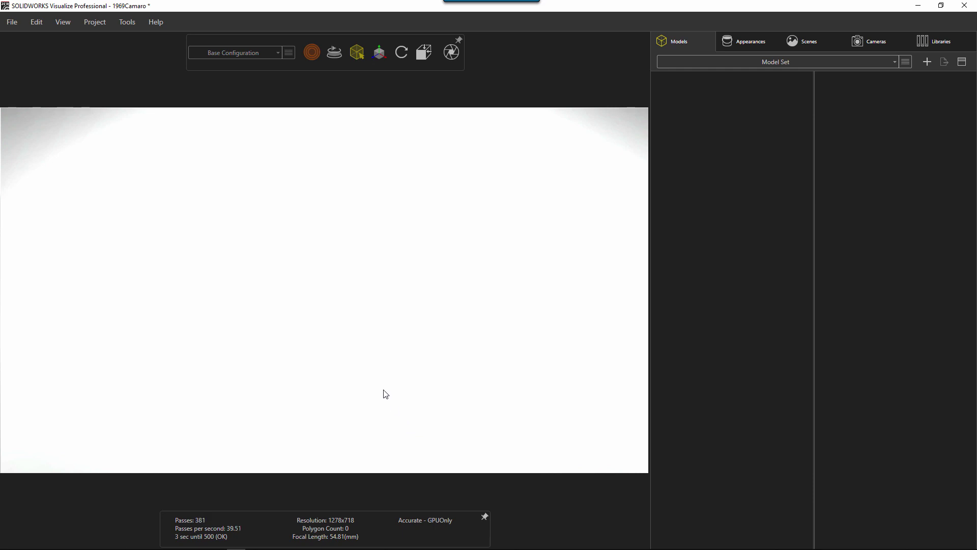
click(744, 41)
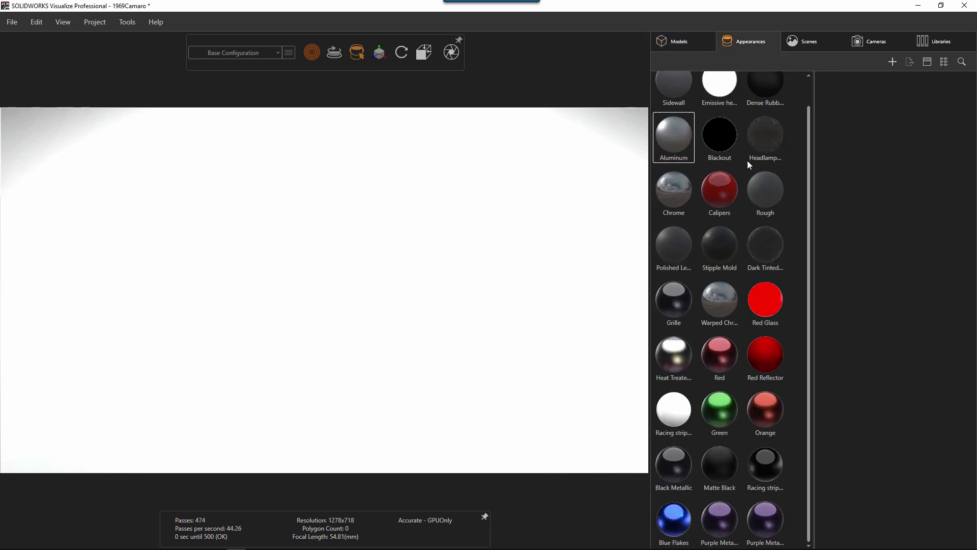
click(806, 39)
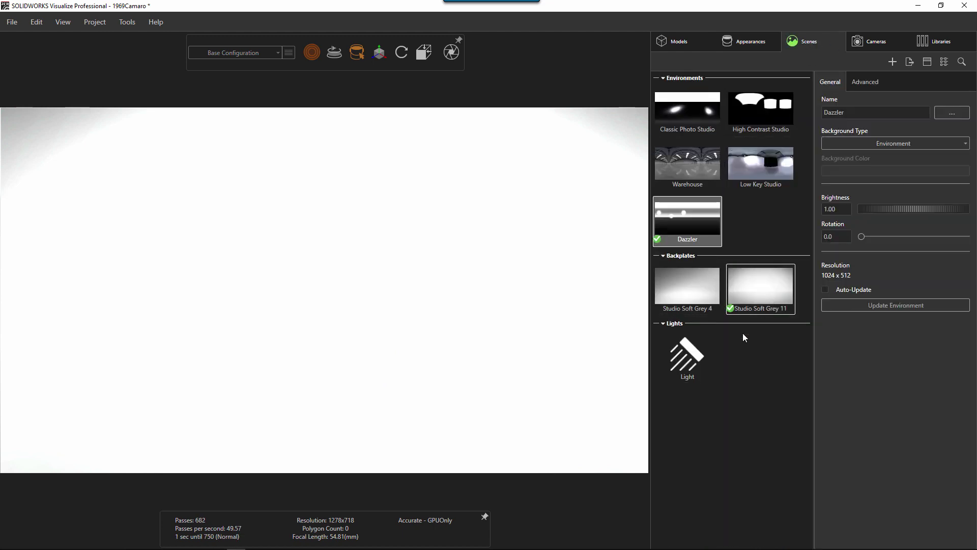
click(871, 40)
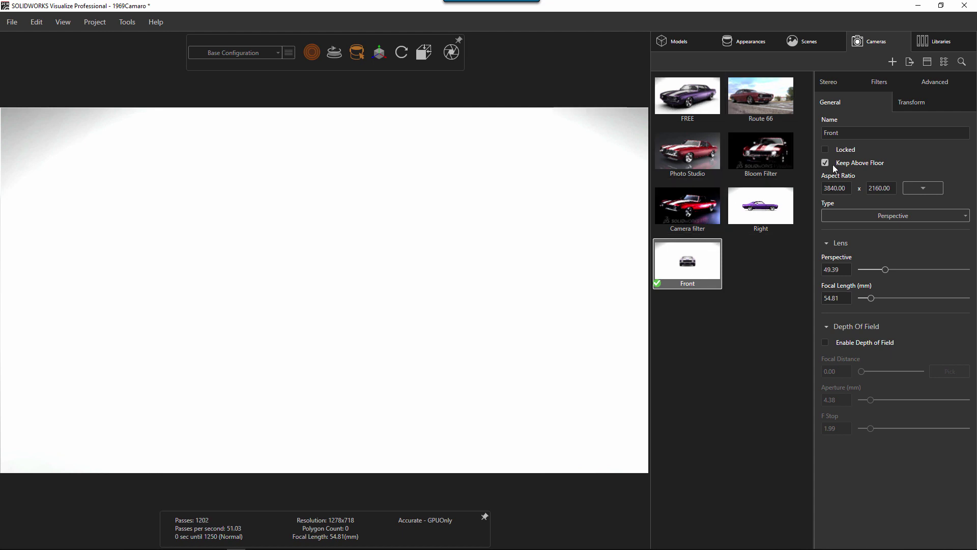
Refresh the FREE, Route 66 and Photo Studio camera previews by activating each and toggling Locked.
double_click(681, 99)
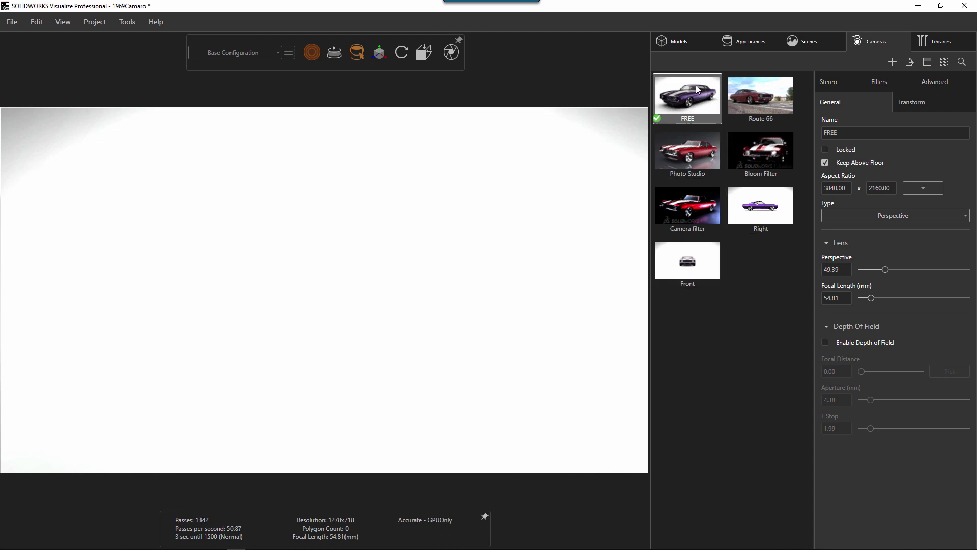
click(825, 150)
click(825, 150)
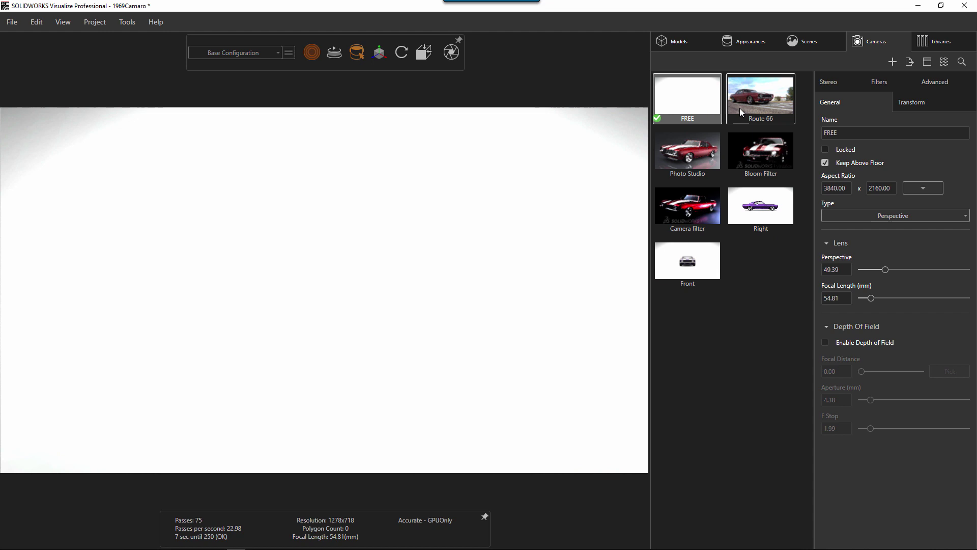
click(757, 100)
double_click(756, 98)
click(825, 149)
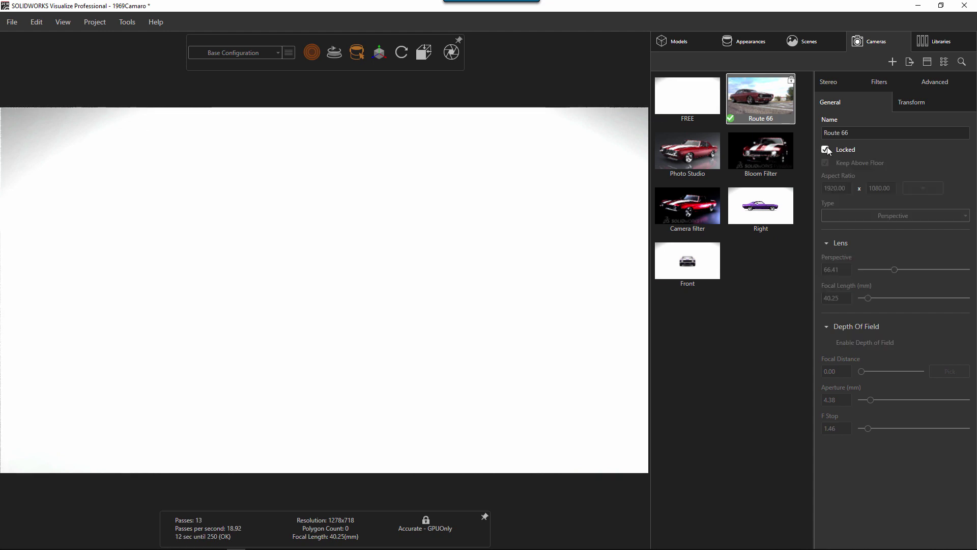
click(826, 149)
click(771, 292)
double_click(695, 147)
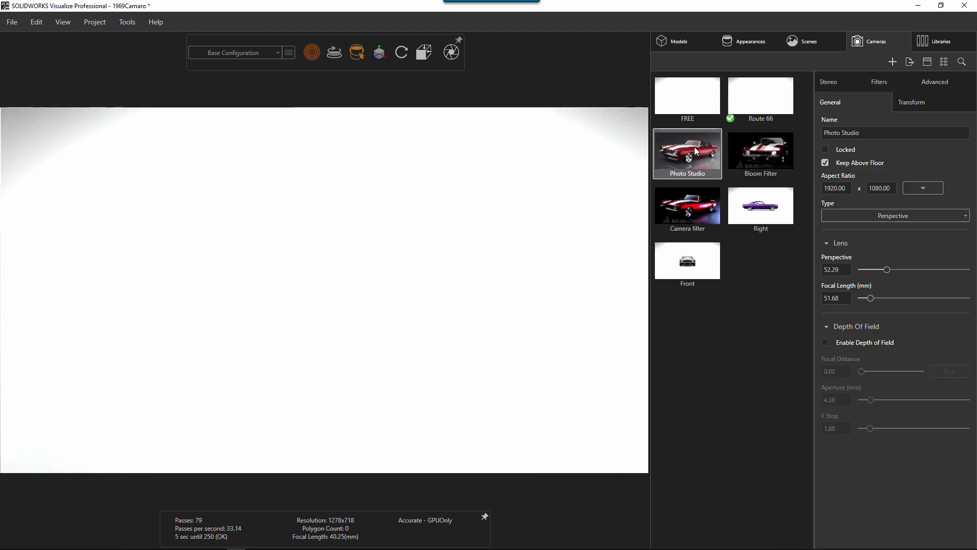
click(828, 149)
click(828, 149)
Refresh the Bloom Filter, Camera filter, Right and Front camera previews, ending with Front active.
double_click(750, 156)
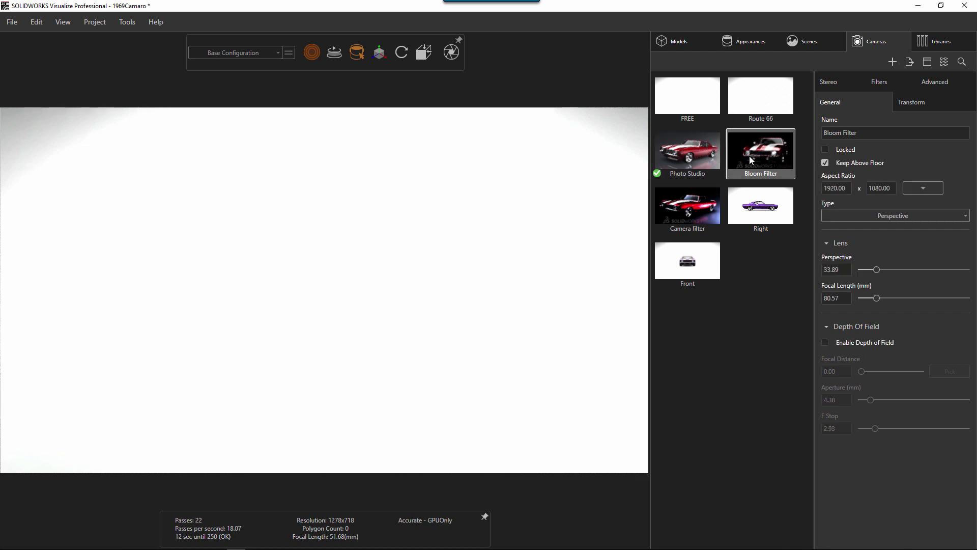
click(828, 151)
click(828, 150)
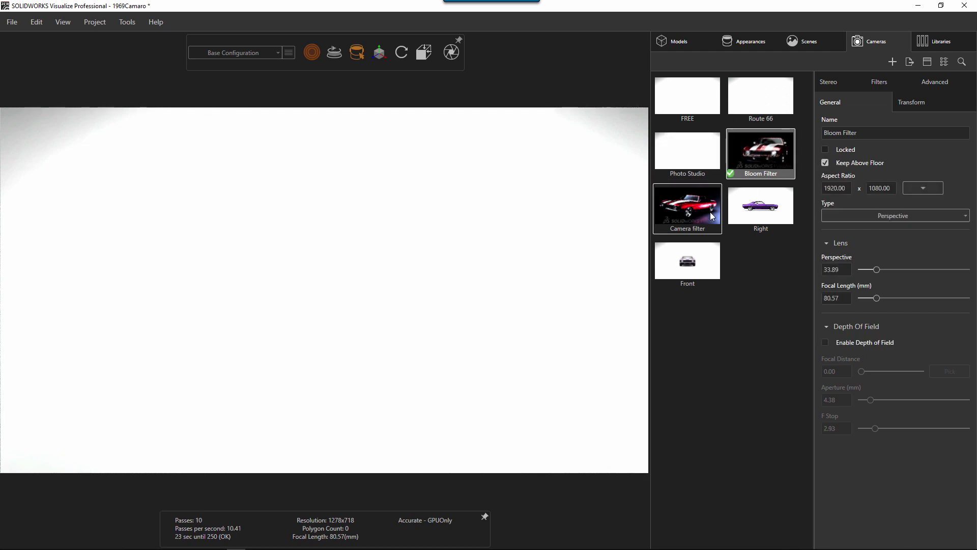
double_click(710, 212)
click(825, 149)
click(825, 149)
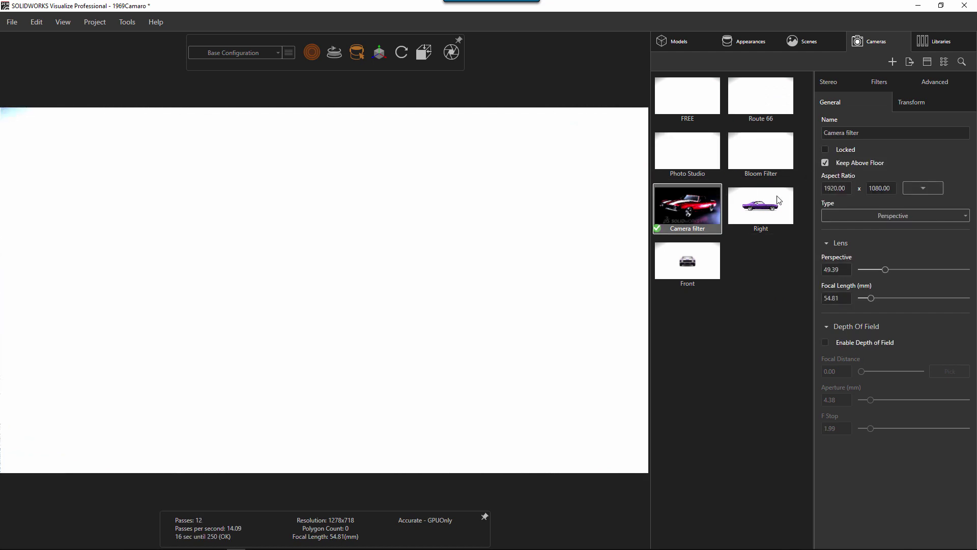
click(770, 206)
double_click(770, 206)
click(826, 149)
click(826, 149)
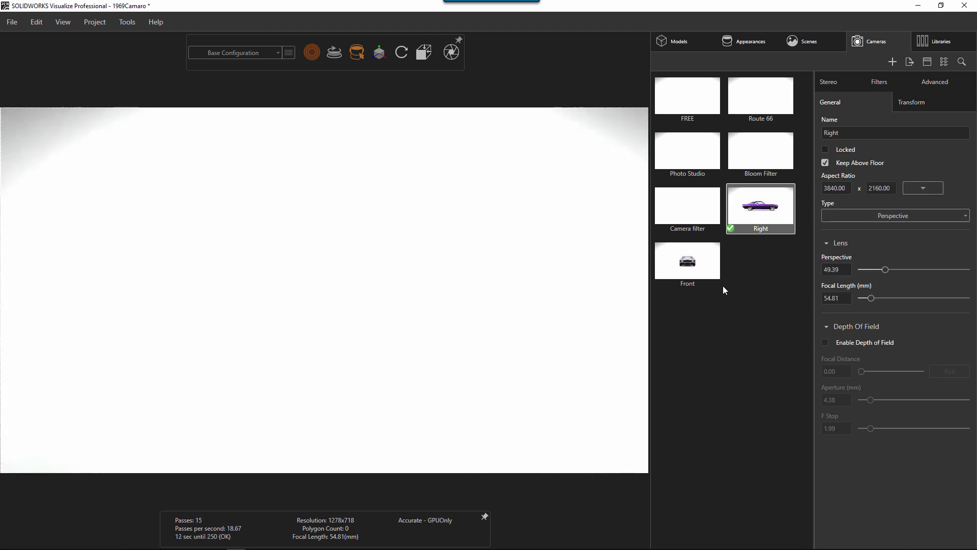
double_click(719, 281)
click(827, 149)
click(826, 150)
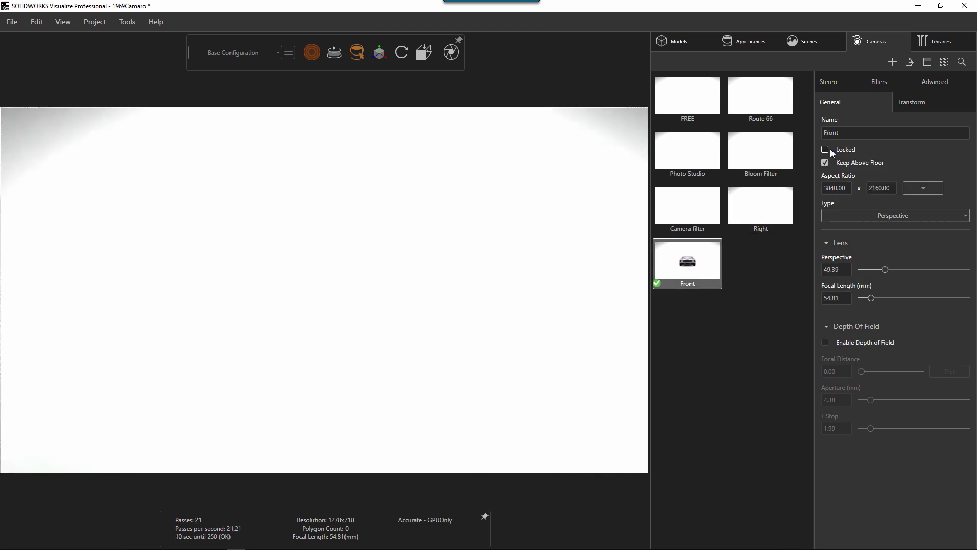
click(764, 329)
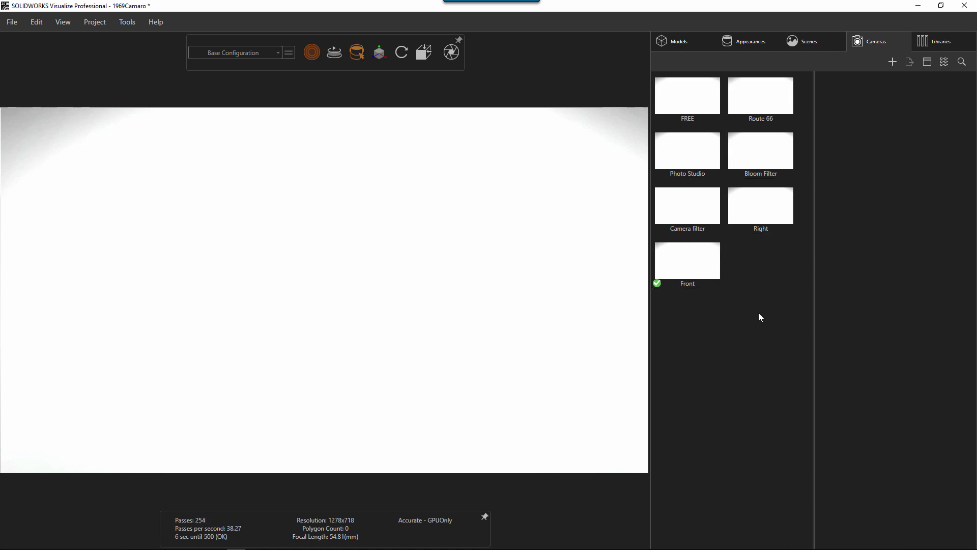
Save the project as 'Adam Custom Template' with File > Save As.
click(25, 27)
click(41, 103)
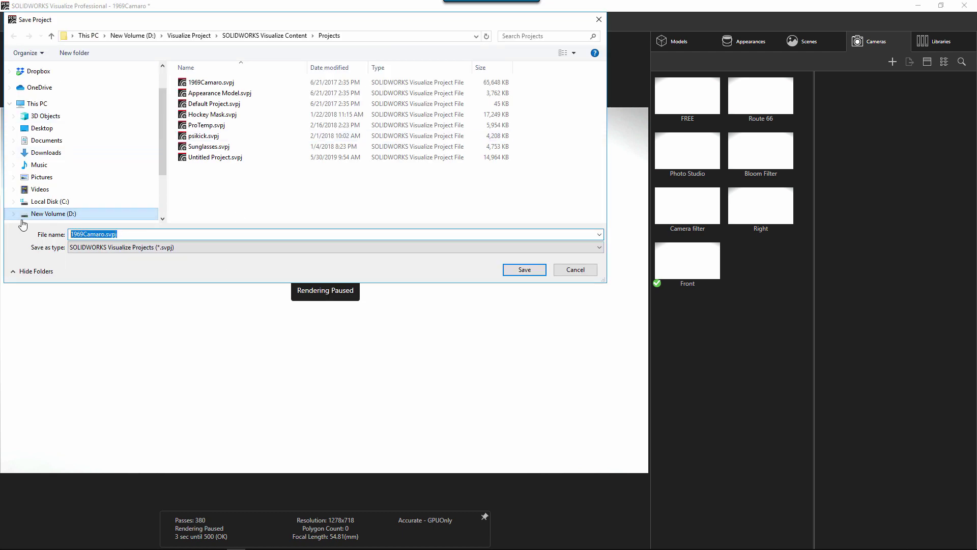
text(Adam )
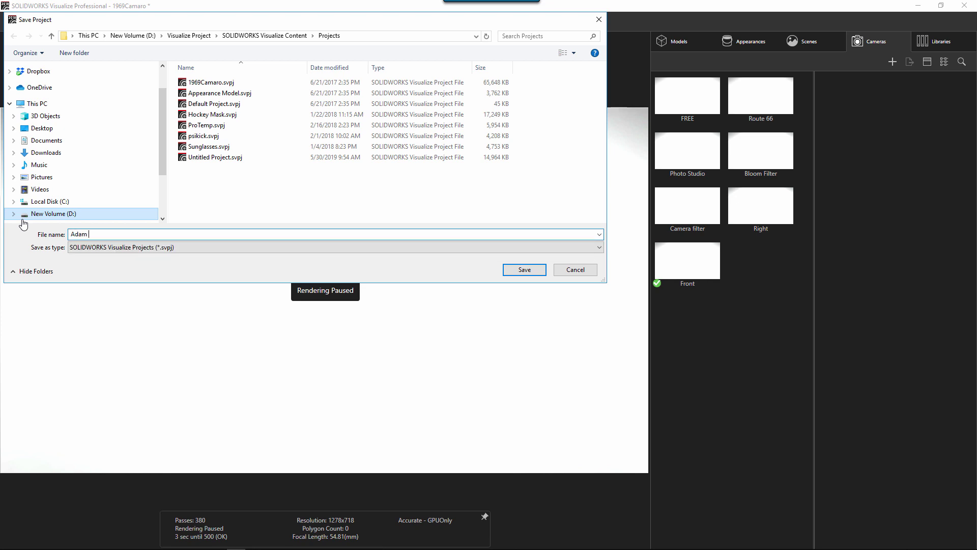
text(Custom Template)
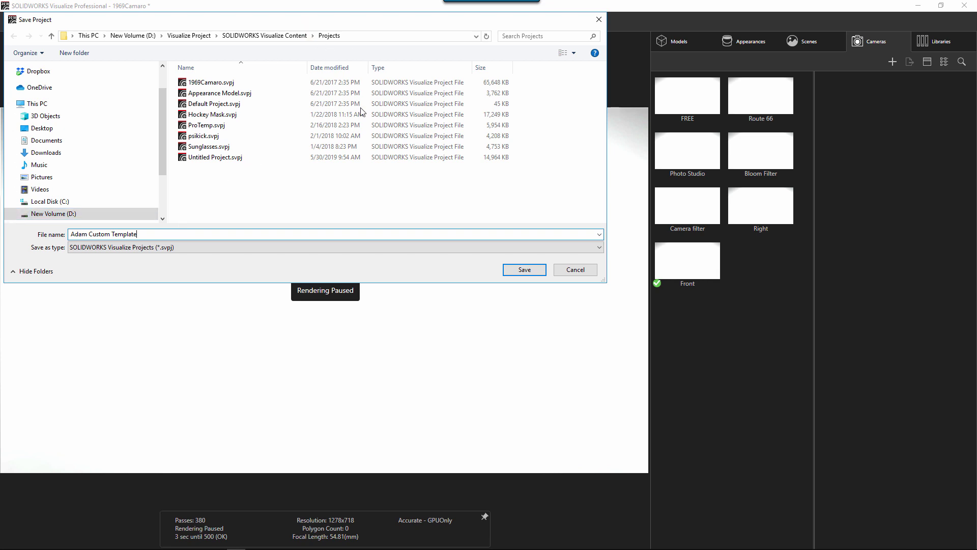
click(522, 270)
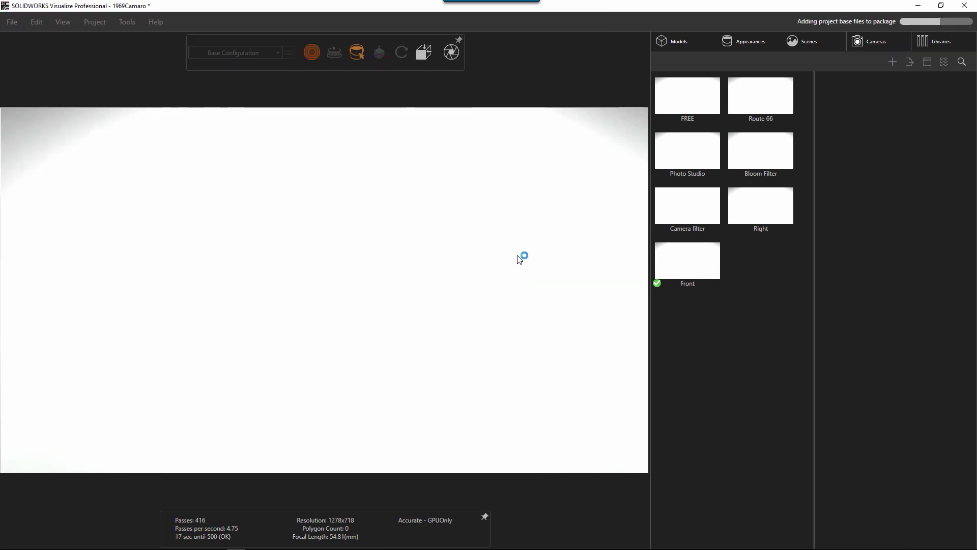
In Tools > Options, make the current Adam Custom Template project the default and confirm.
click(132, 22)
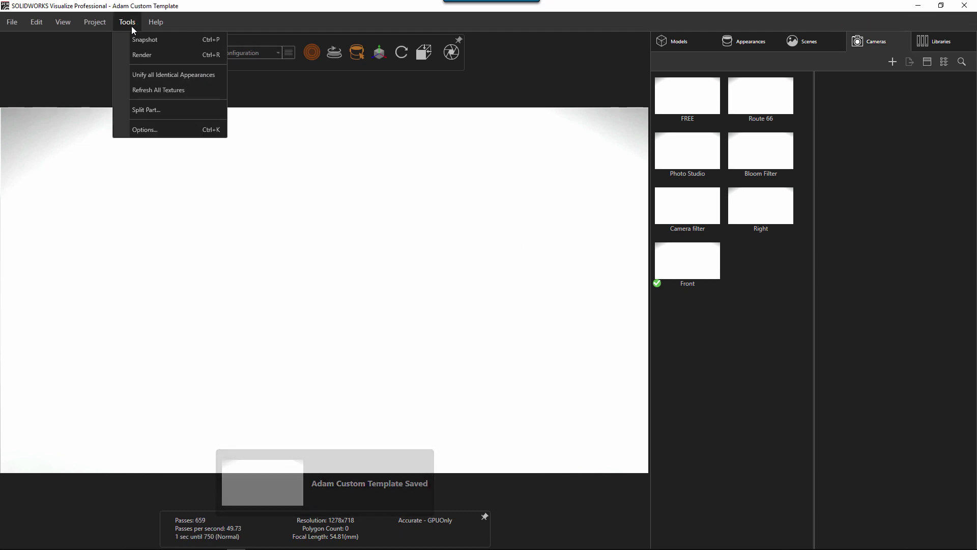
click(150, 130)
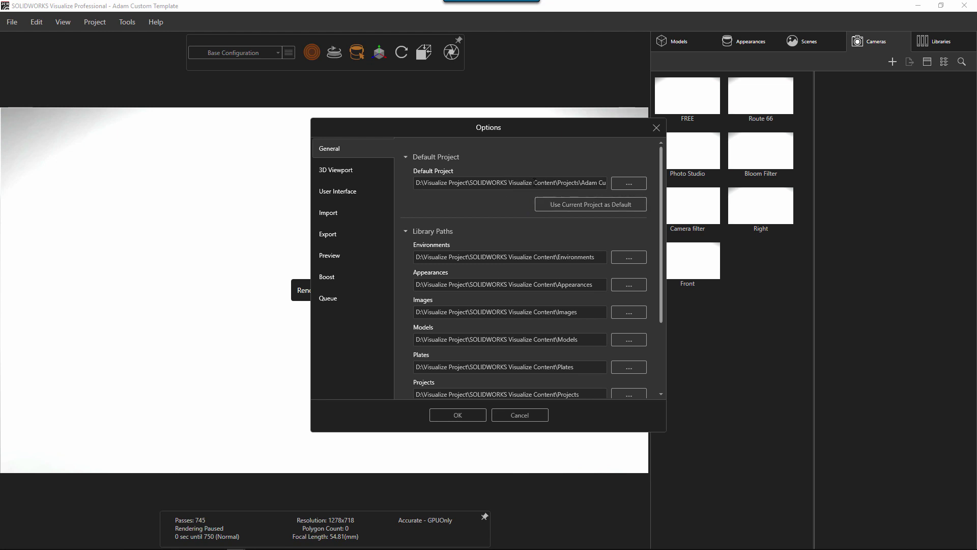
click(439, 413)
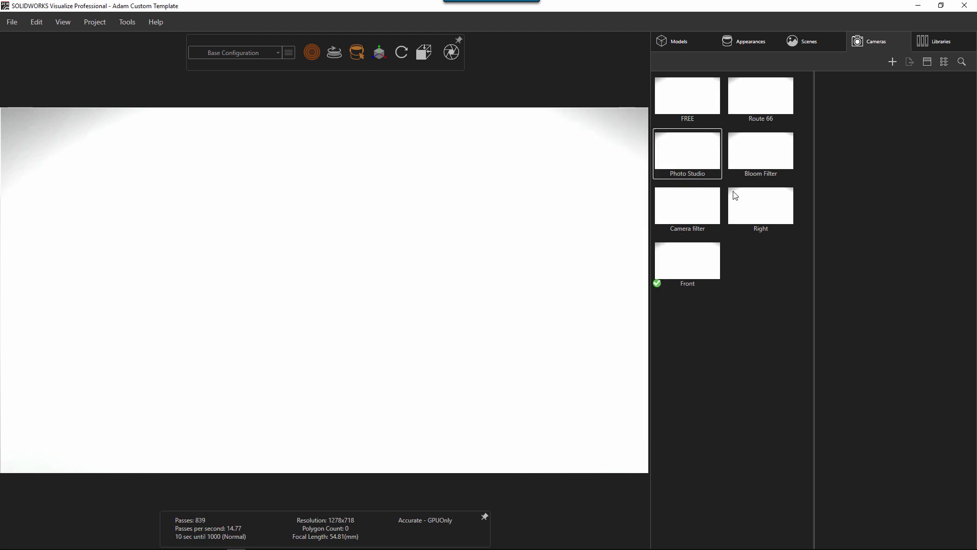
Review the template's scenes and appearances, then confirm the Models list is empty.
click(828, 42)
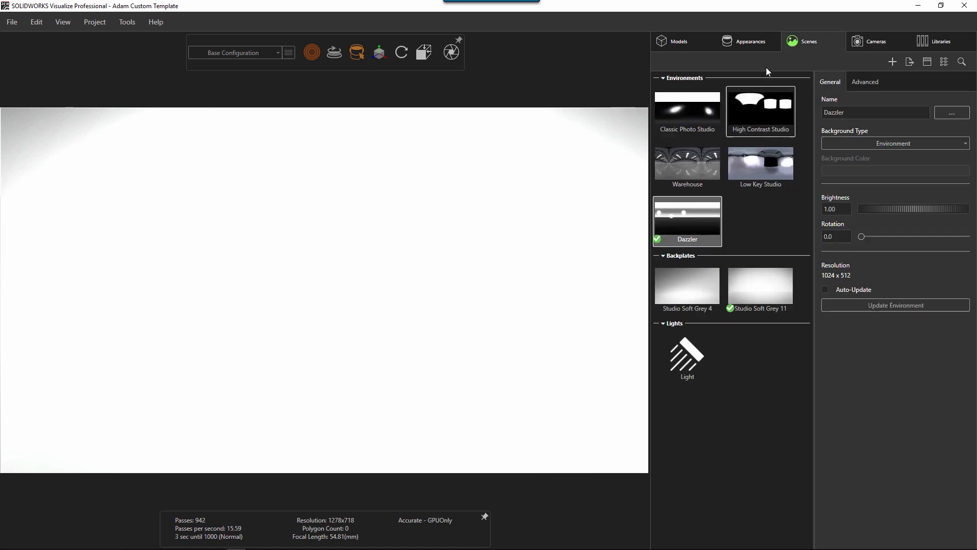
click(745, 41)
click(675, 41)
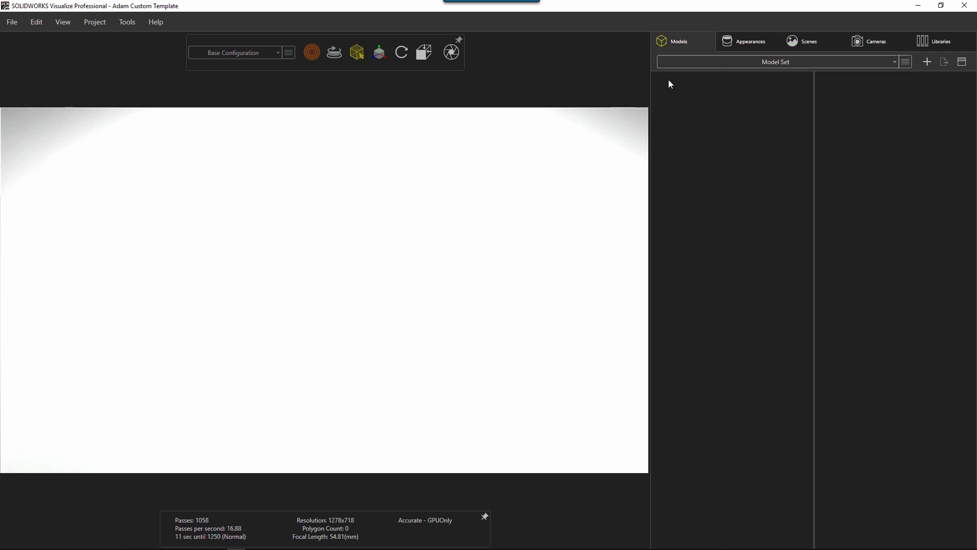